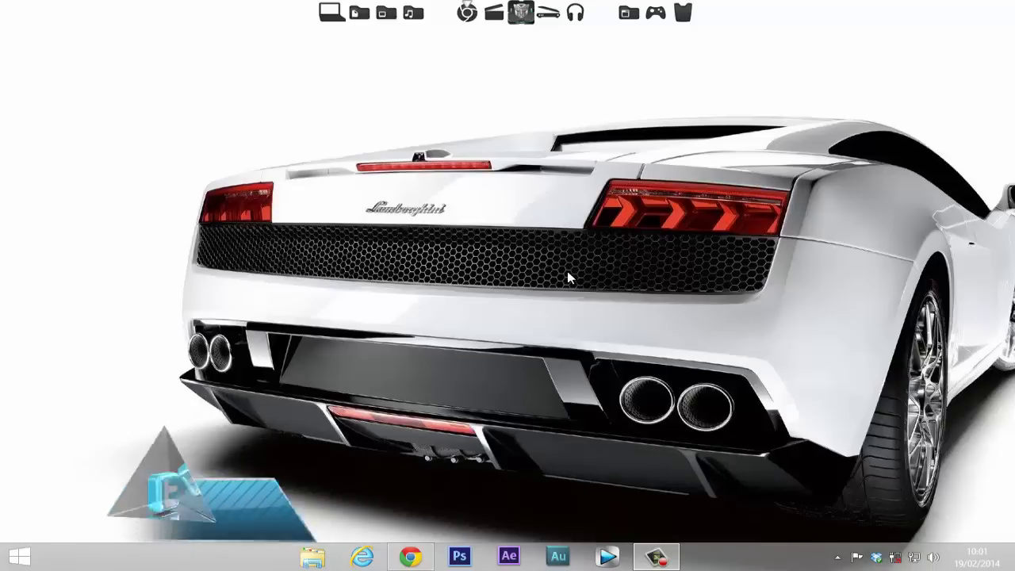
Switch to Chrome and look through the tutoshugohd blog's Programas YouTube page for the Switch and MP3Gain downloads, closing the browser when done
left_click(410, 557)
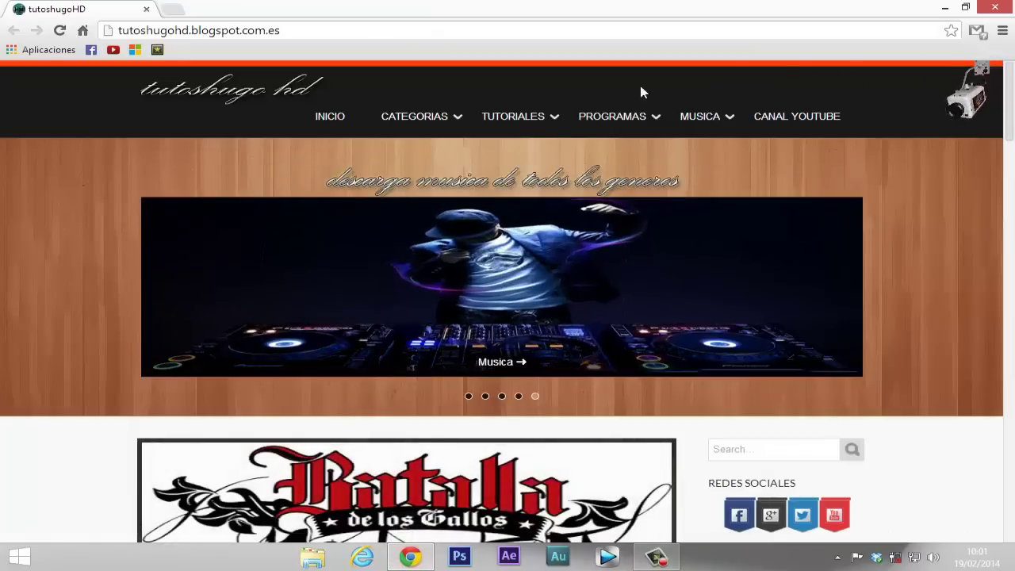
mouse_move(616, 118)
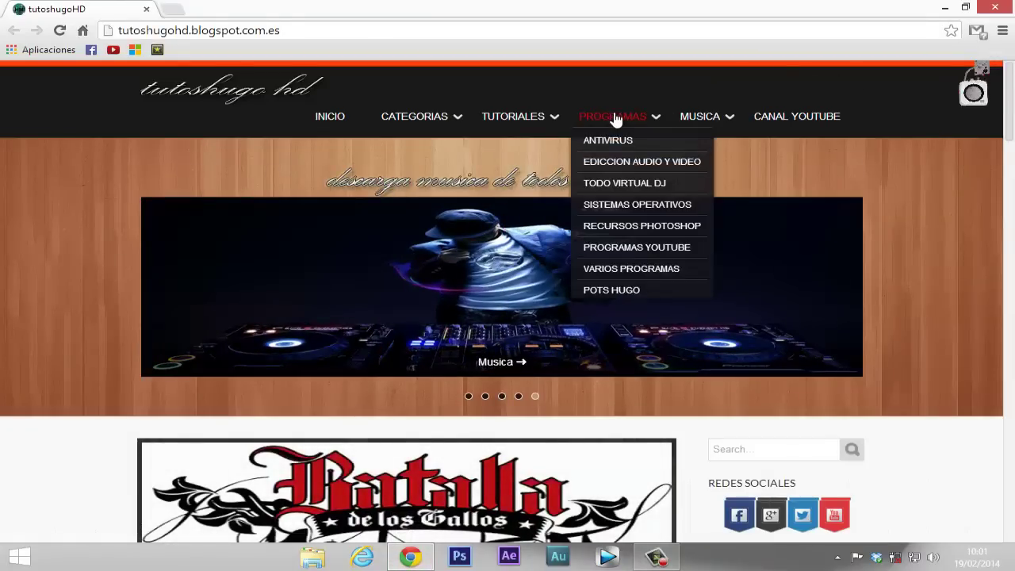
left_click(636, 254)
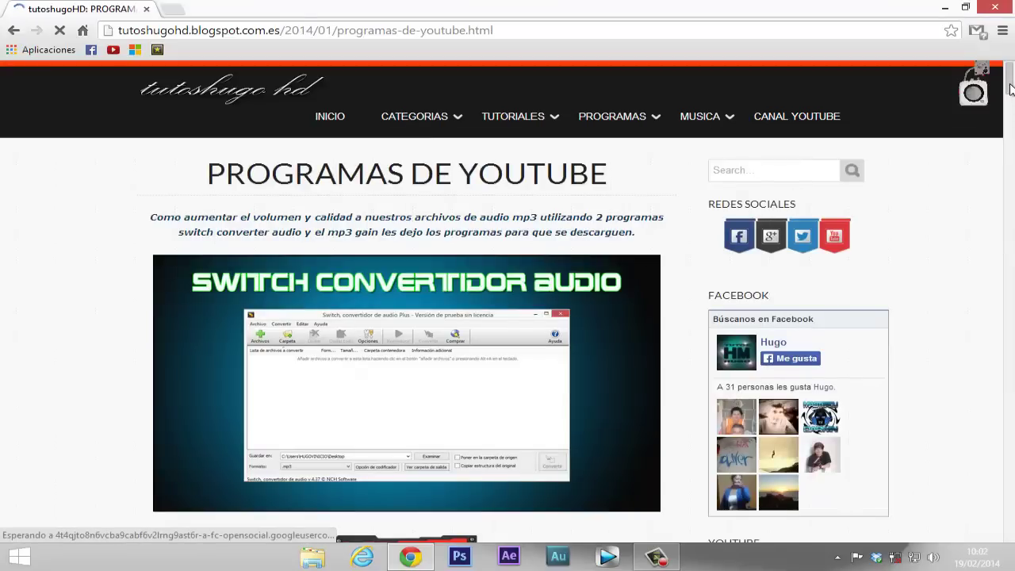
left_click_drag(1010, 89, 1010, 104)
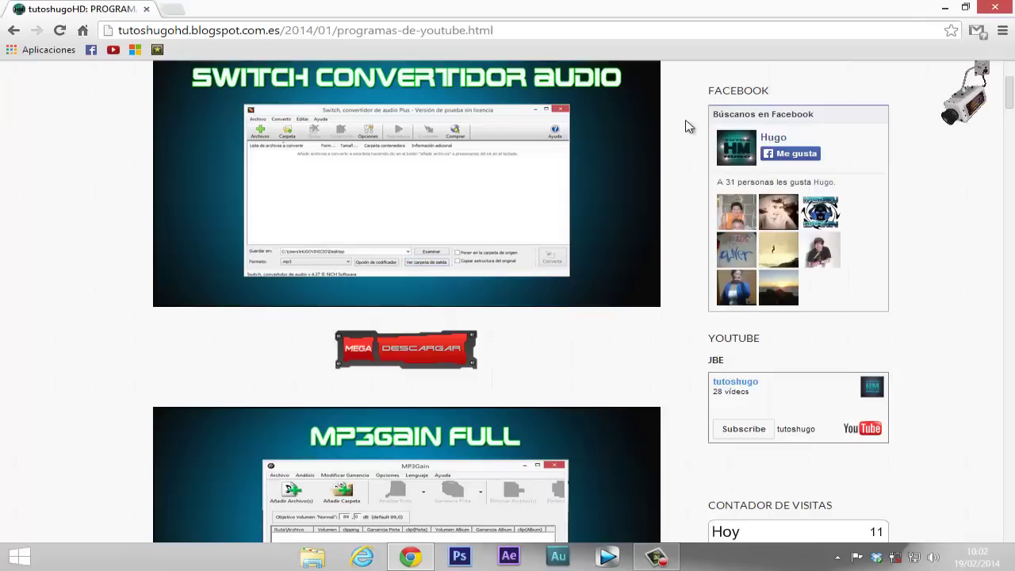
left_click(1001, 10)
Show the desktop icons and select the E dubble Big Ships MP3 file on the desktop
right_click(661, 159)
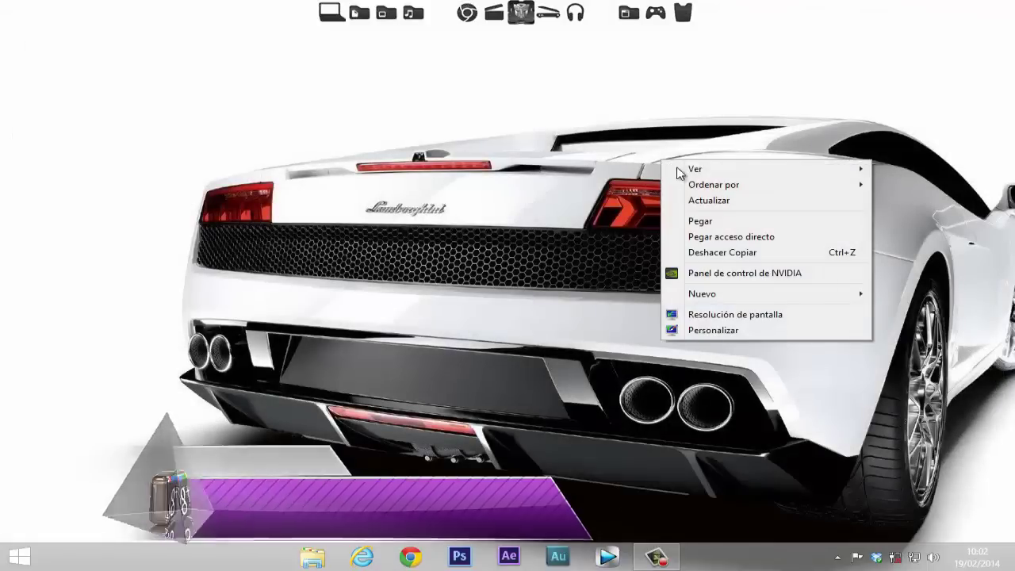
mouse_move(703, 170)
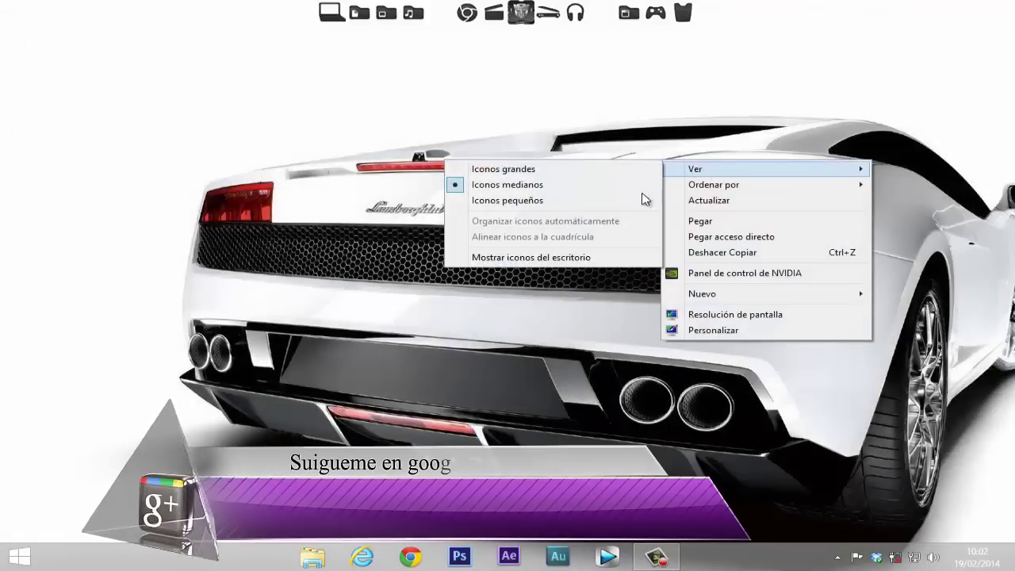
left_click(607, 258)
mouse_move(25, 143)
left_mouse_down()
mouse_move(170, 193)
mouse_move(45, 127)
mouse_move(35, 140)
left_mouse_up()
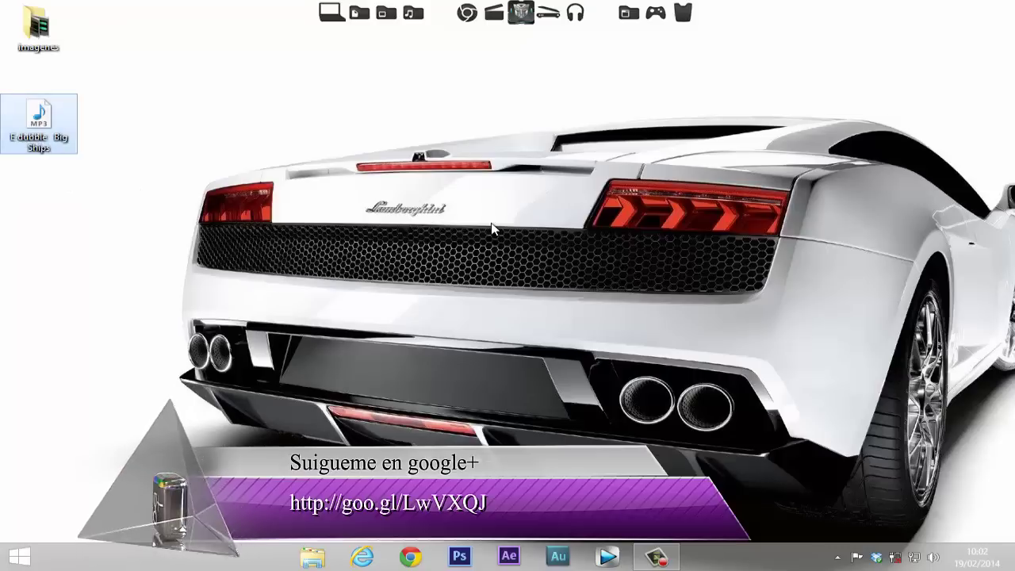
Launch Adobe Audition and open the E dubble Big Ships MP3 file from the desktop
left_click(559, 557)
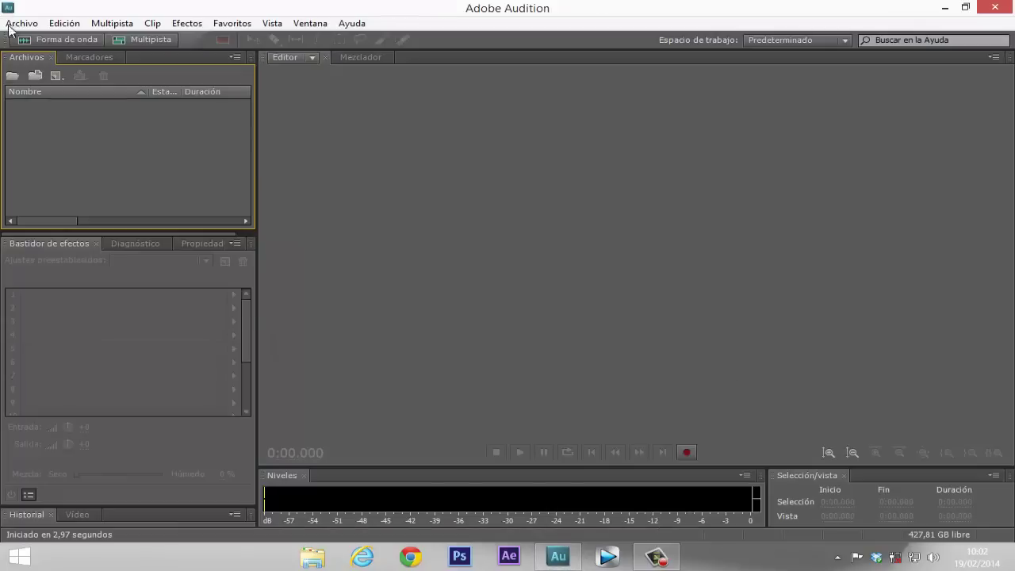
left_click(11, 24)
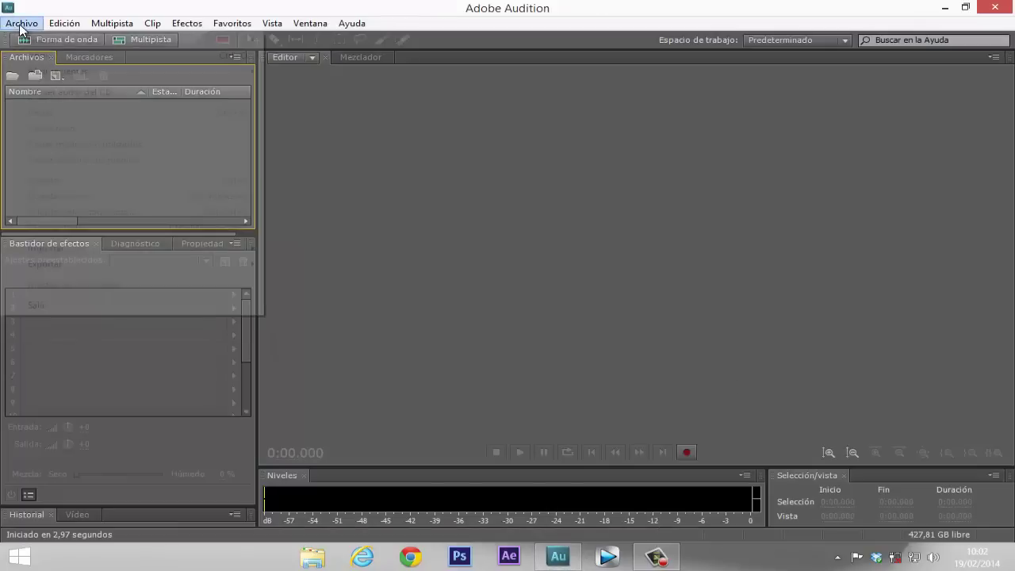
left_click(63, 57)
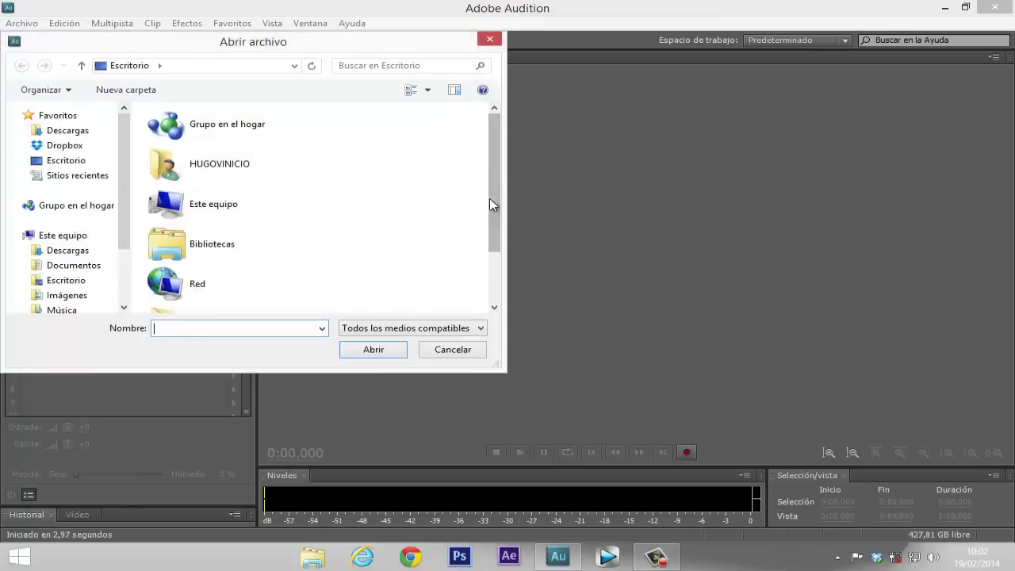
scroll(362, 277, "down", 2)
left_click(264, 287)
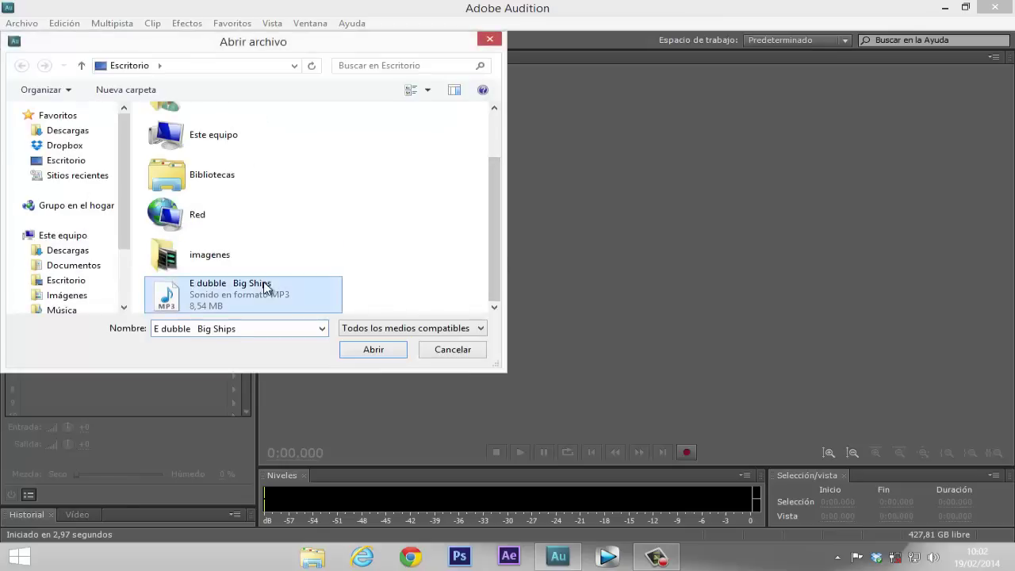
left_click(370, 350)
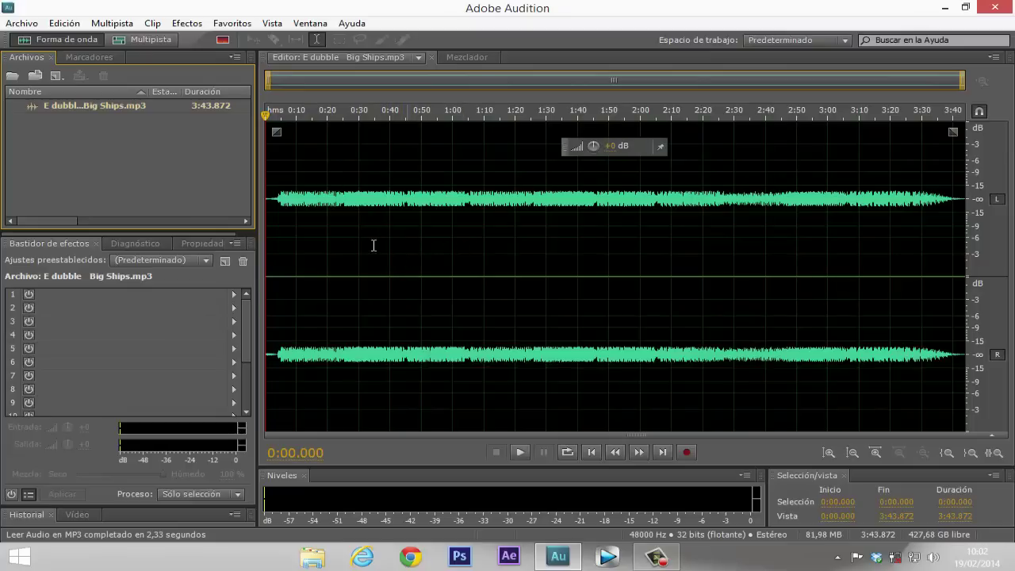
Play the opening of the track to check its volume level, pause it and close Adobe Audition
left_click(523, 452)
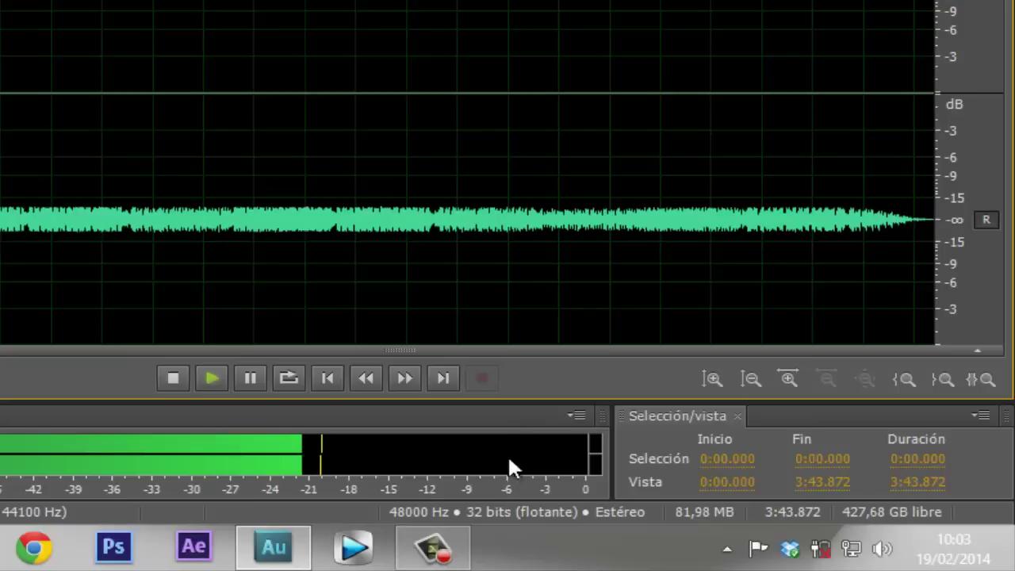
left_click(252, 379)
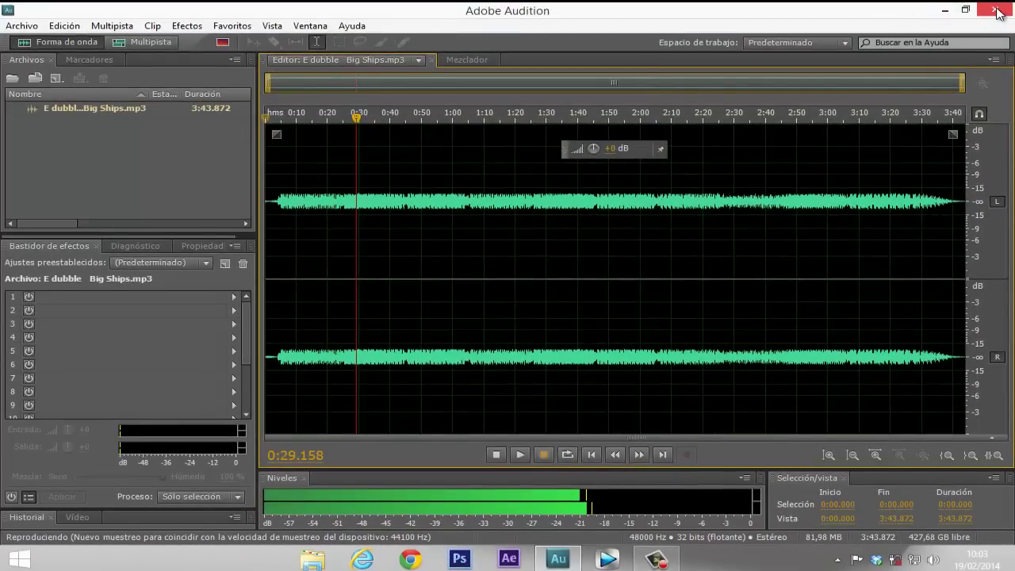
mouse_move(998, 12)
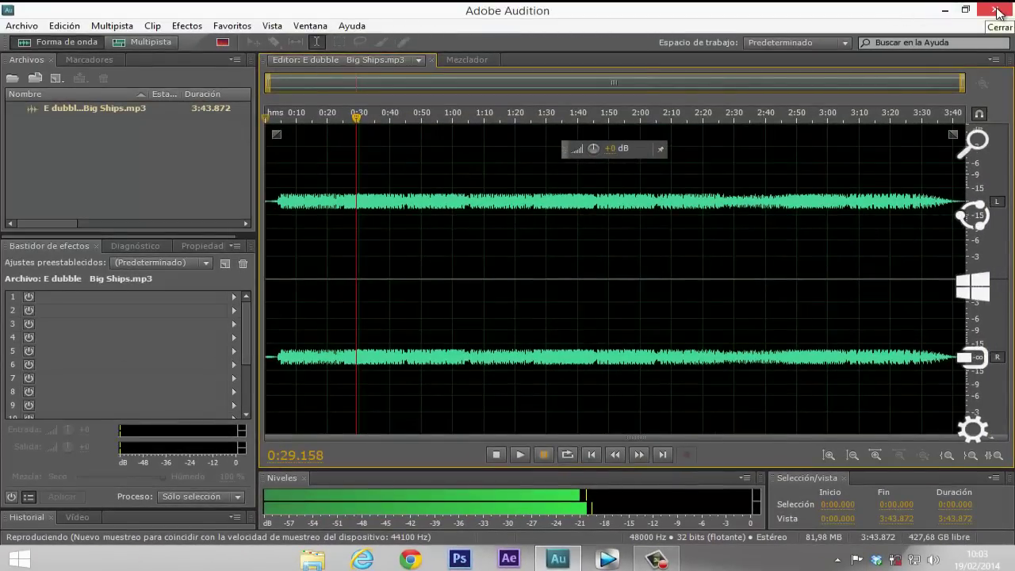
left_click(998, 13)
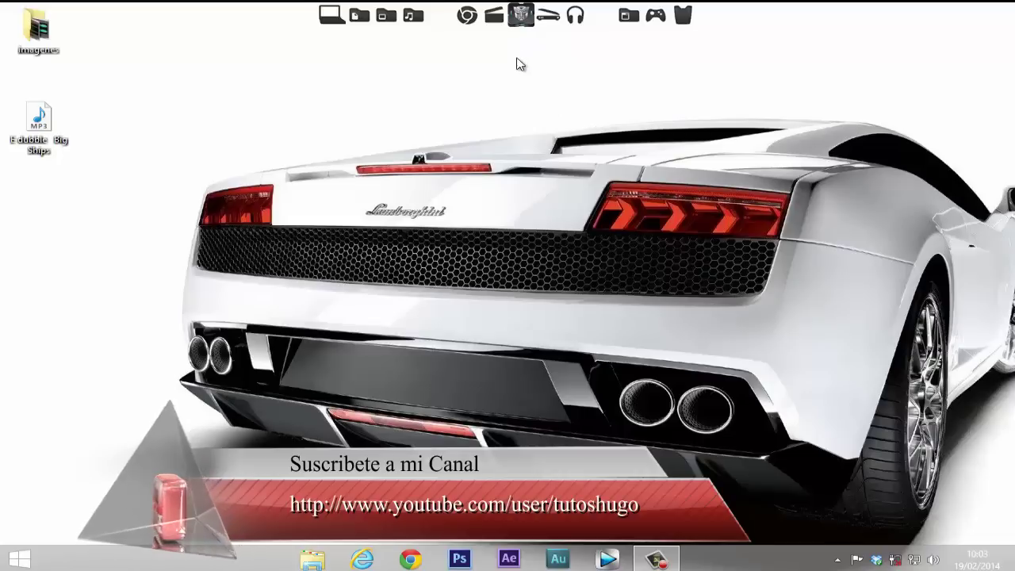
Launch the Switch audio converter from the desktop's program collection and shift its window slightly, keeping the MP3 file accessible
left_click(521, 16)
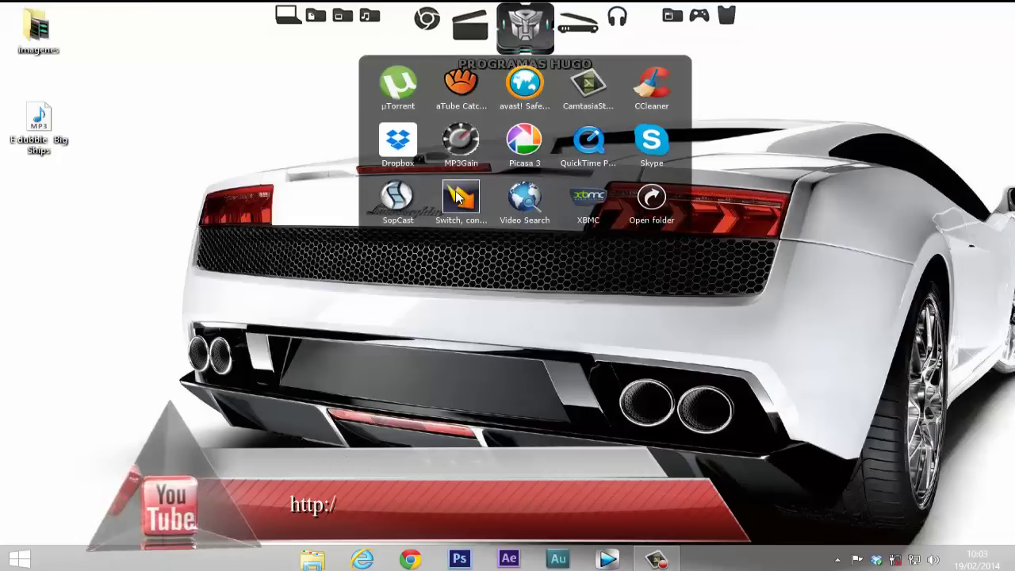
left_click(459, 197)
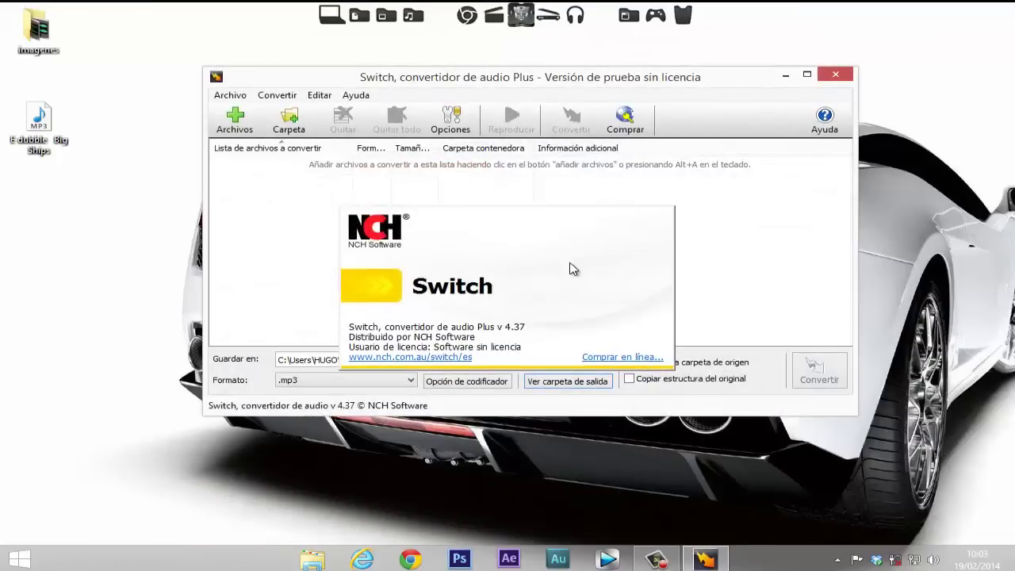
left_click_drag(725, 87, 703, 84)
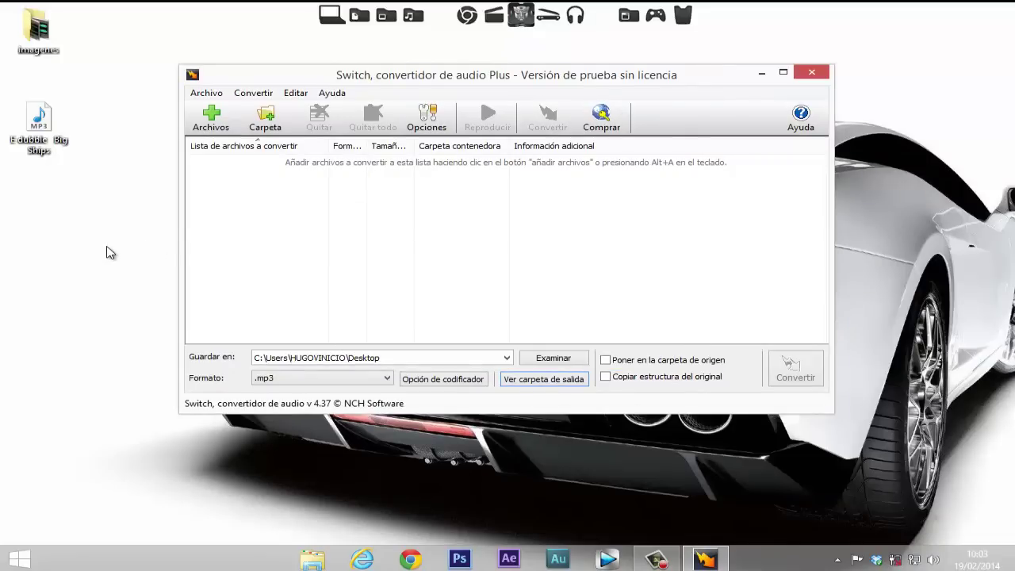
Add the E dubble Big Ships MP3 file from the desktop to the list of files to convert
left_click(40, 132)
left_click_drag(46, 144, 244, 228)
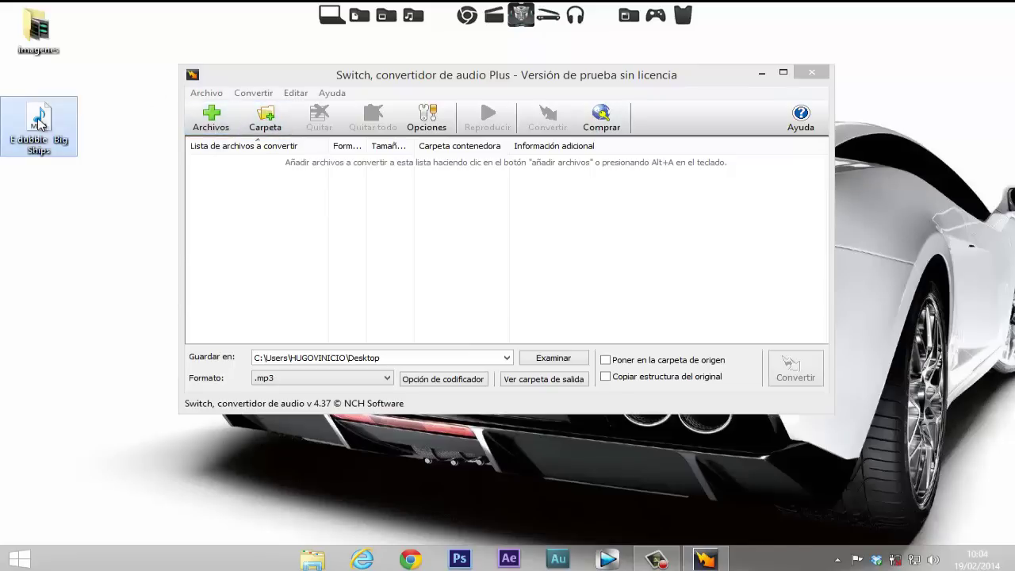
left_click_drag(72, 169, 227, 199)
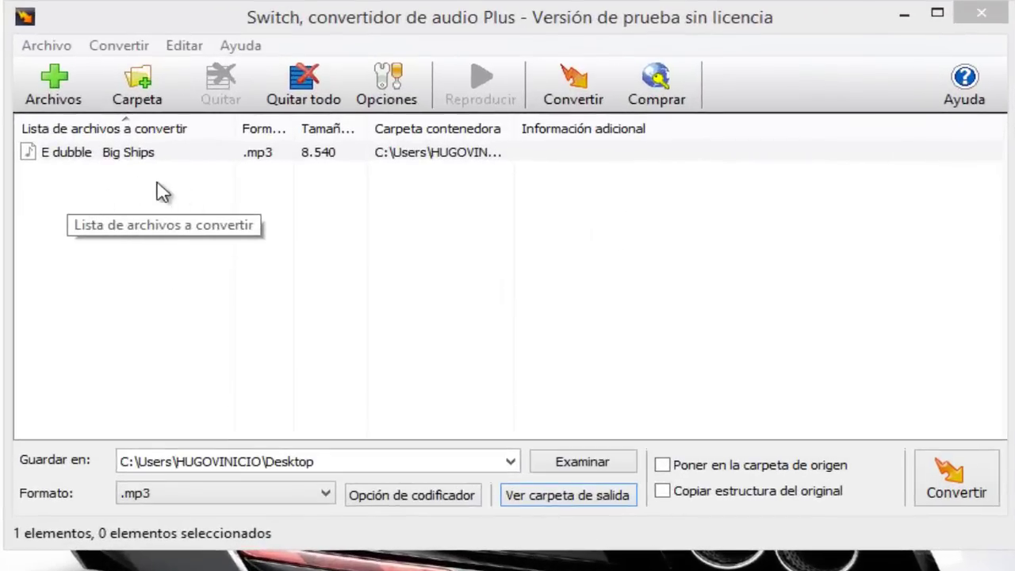
Select the E dubble Big Ships track in the conversion list and choose .mp3 as the output format
left_click(134, 155)
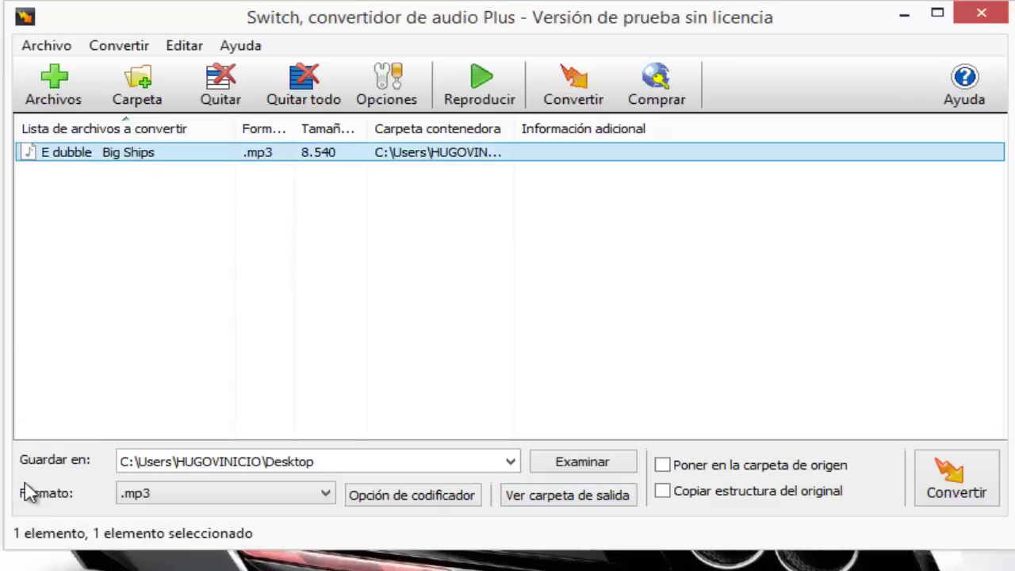
left_click(326, 495)
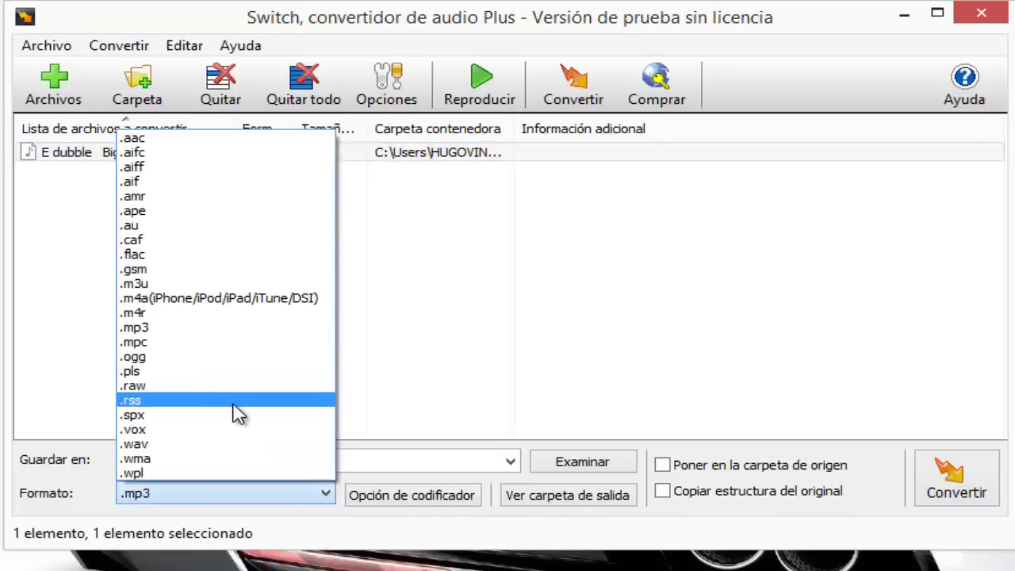
left_click(171, 333)
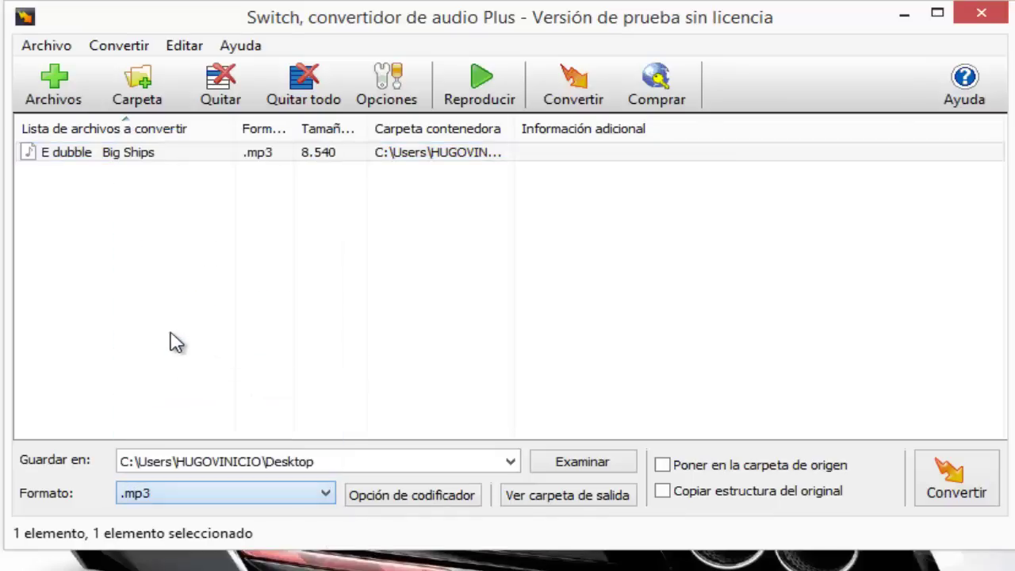
Set the MP3 encoder to variable bit rate (VBR) with a minimum of 128 kbps and a maximum of 192 kbps
left_click(388, 498)
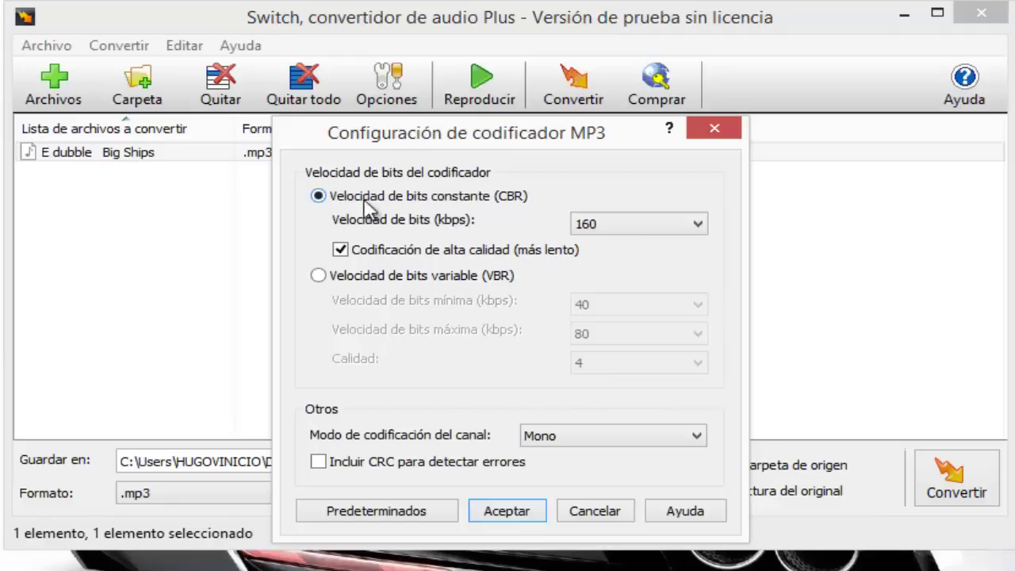
left_click(319, 276)
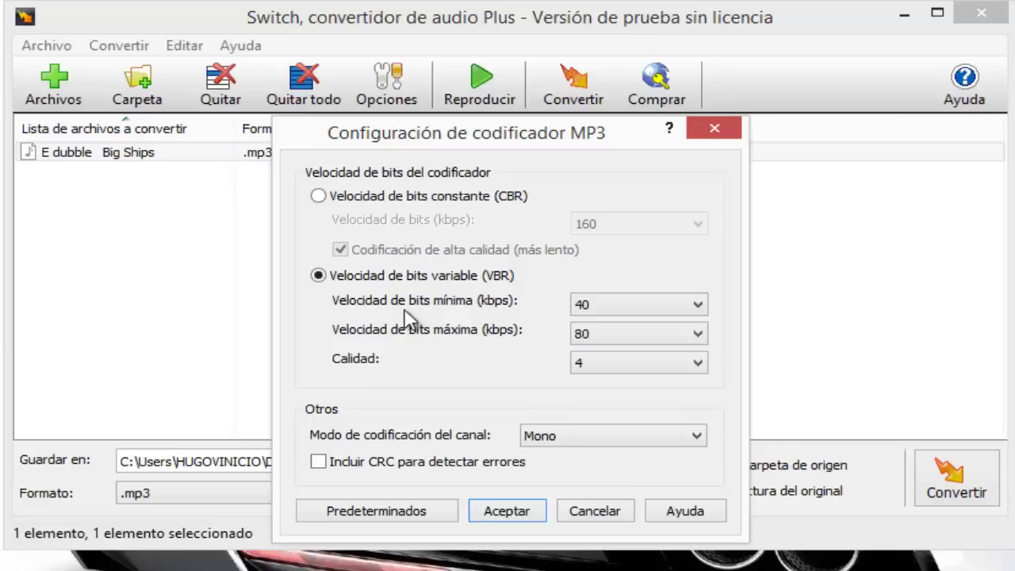
left_click(697, 306)
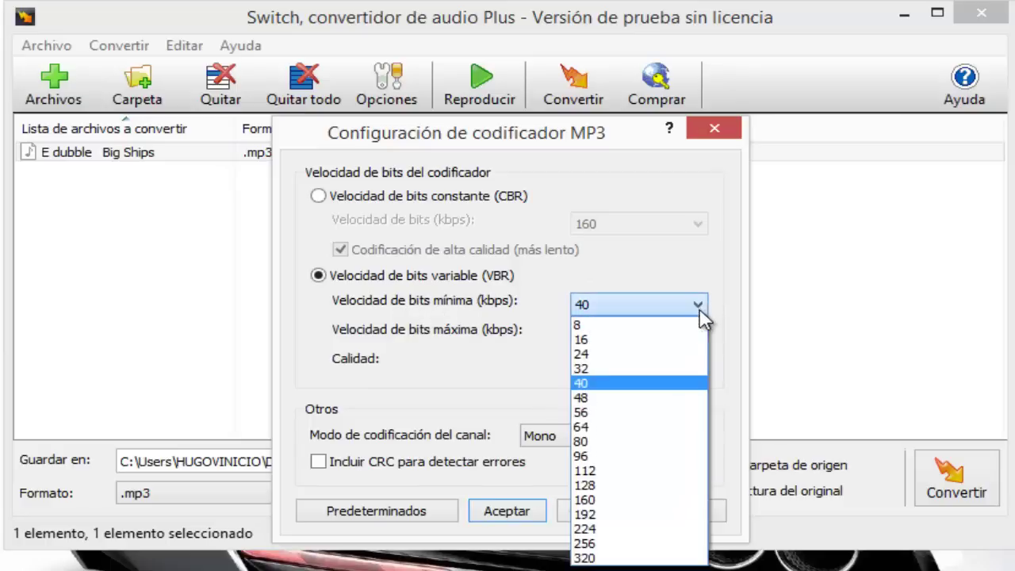
left_click(651, 485)
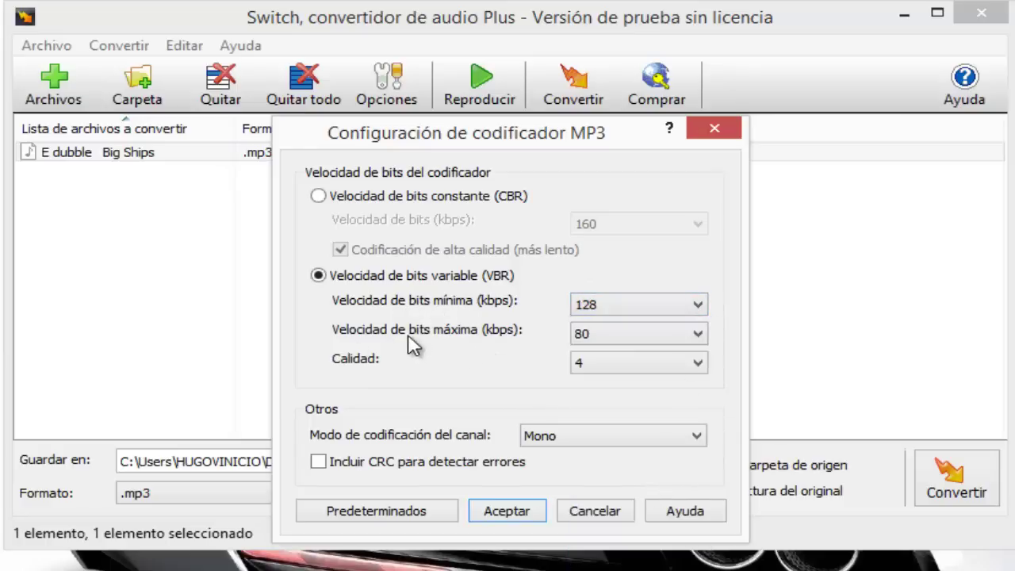
left_click(701, 342)
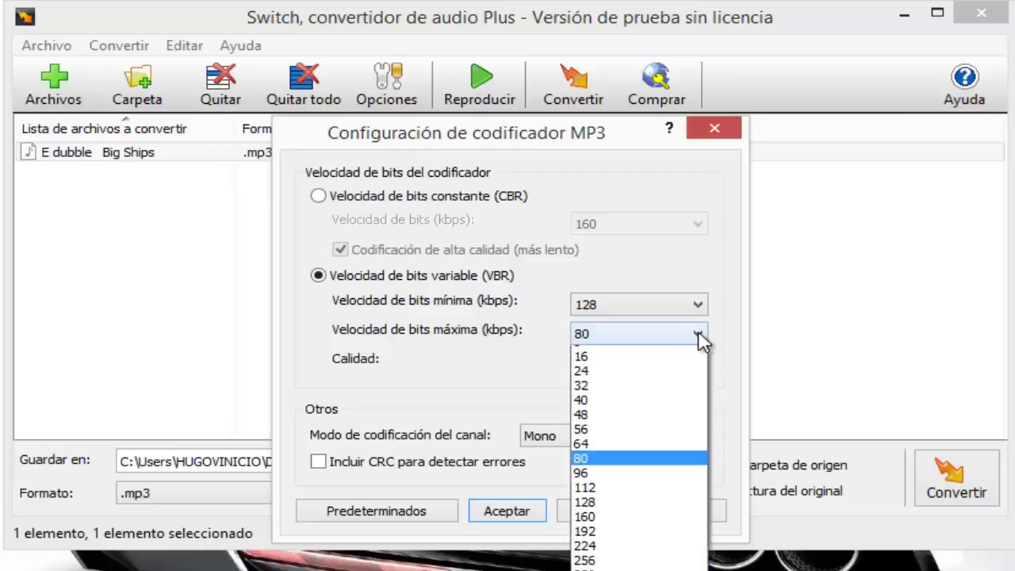
left_click(657, 544)
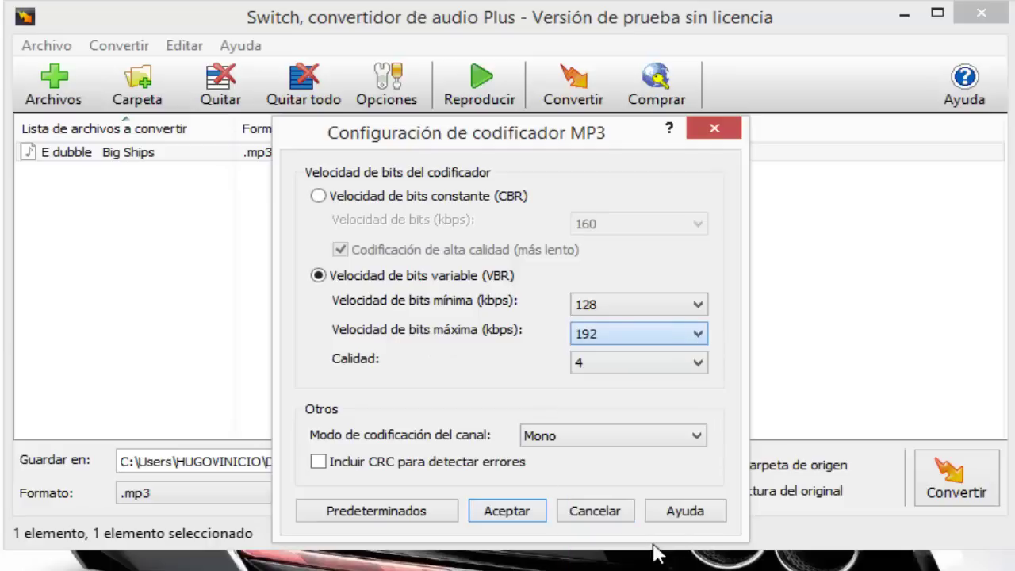
Set the encoder quality to 0 (más alto) and the channel encoding mode to Estéreo, and accept the configuration
left_click(699, 365)
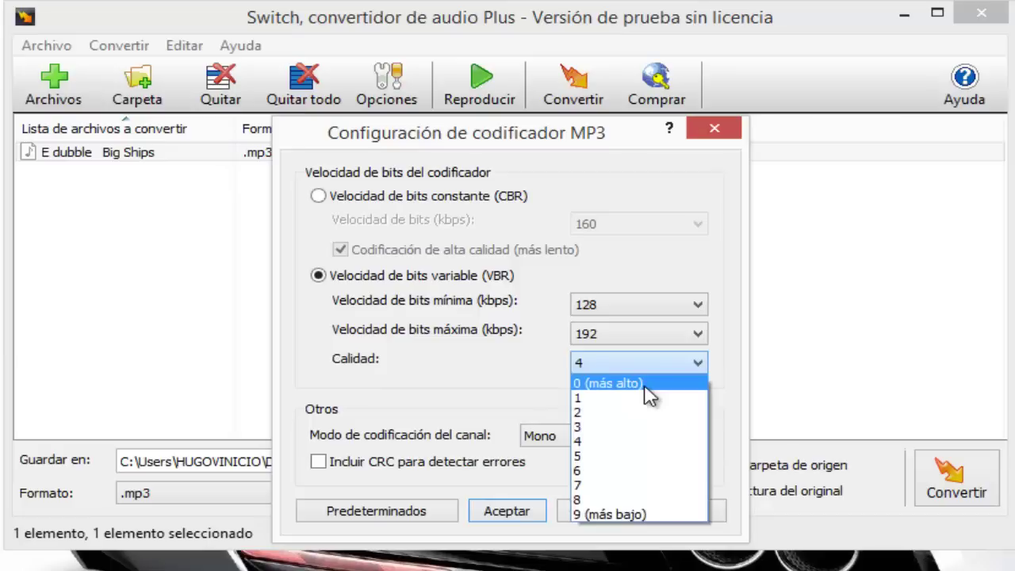
left_click(648, 384)
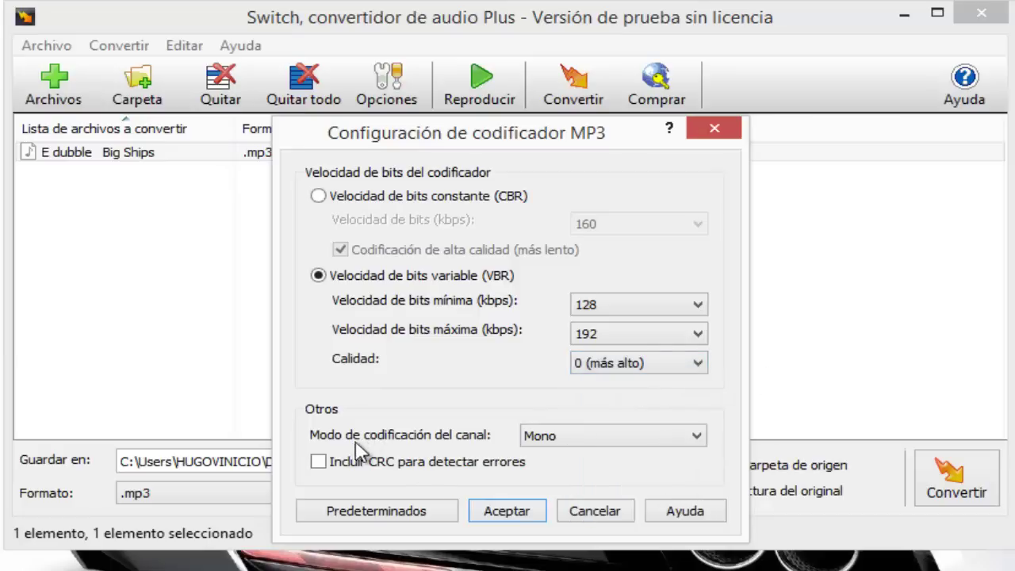
left_click(698, 437)
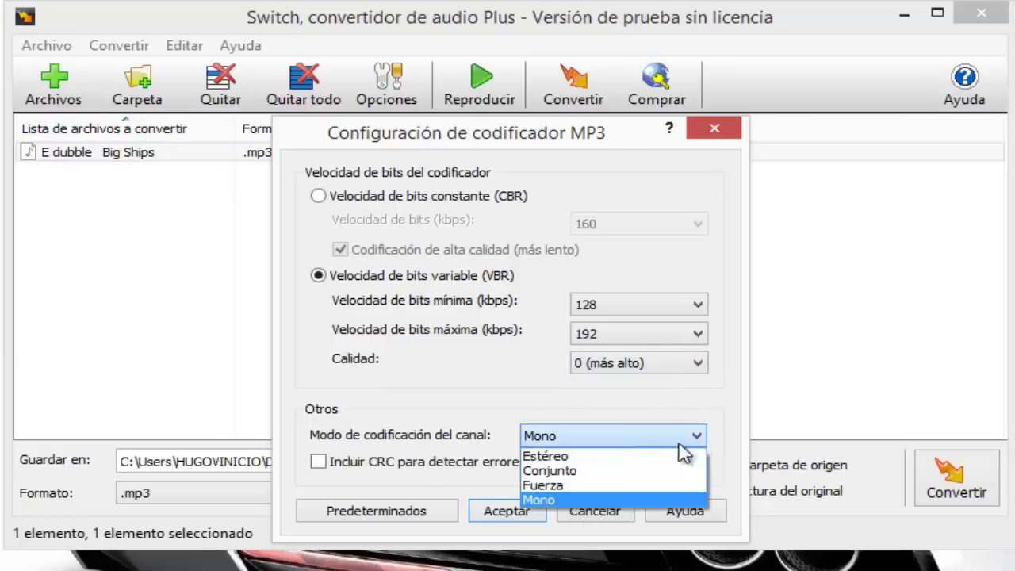
left_click(639, 450)
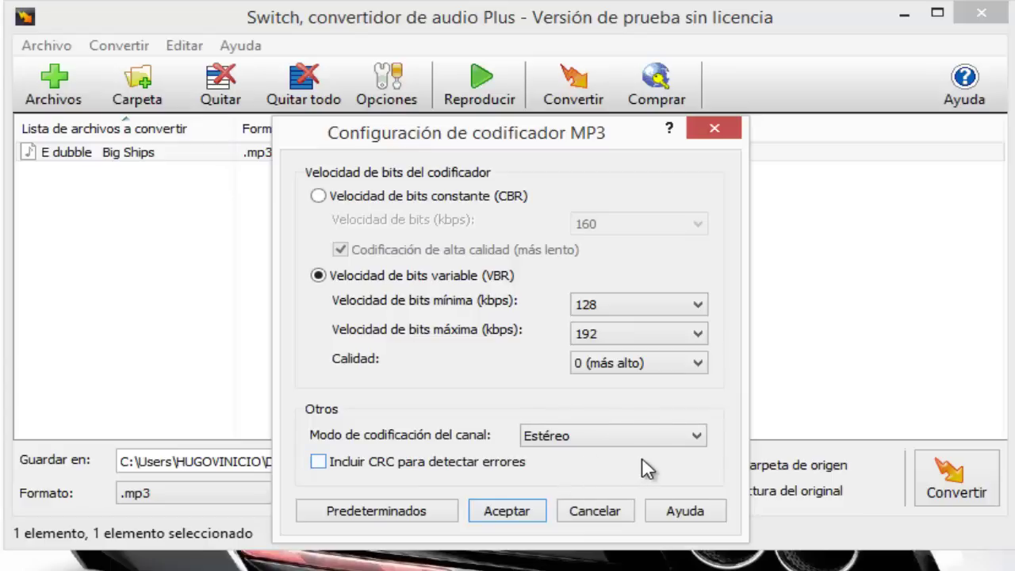
left_click(508, 512)
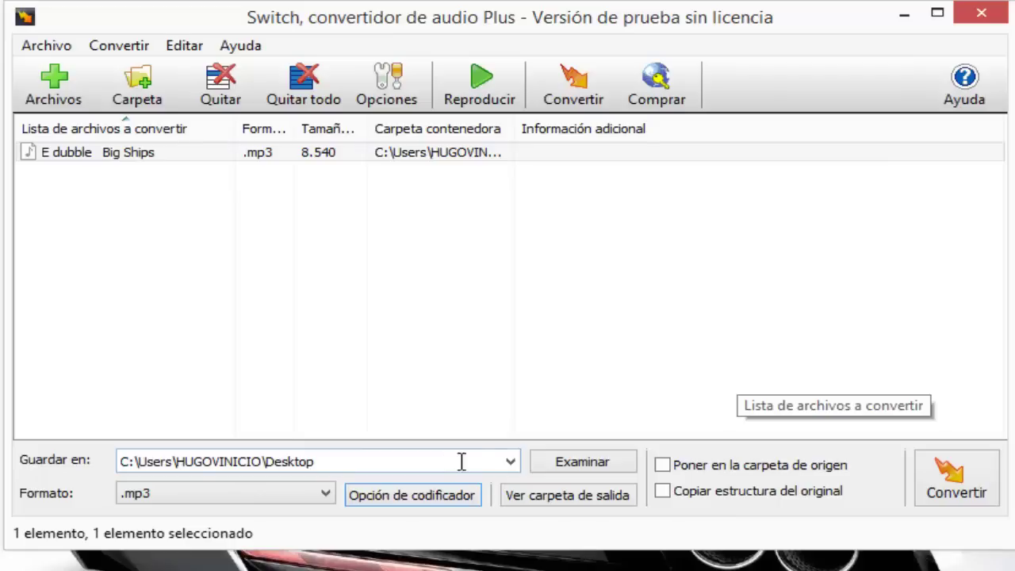
Set the desktop (Escritorio) as the output folder and convert the Big Ships track, overwriting the existing MP3 file
left_click(581, 462)
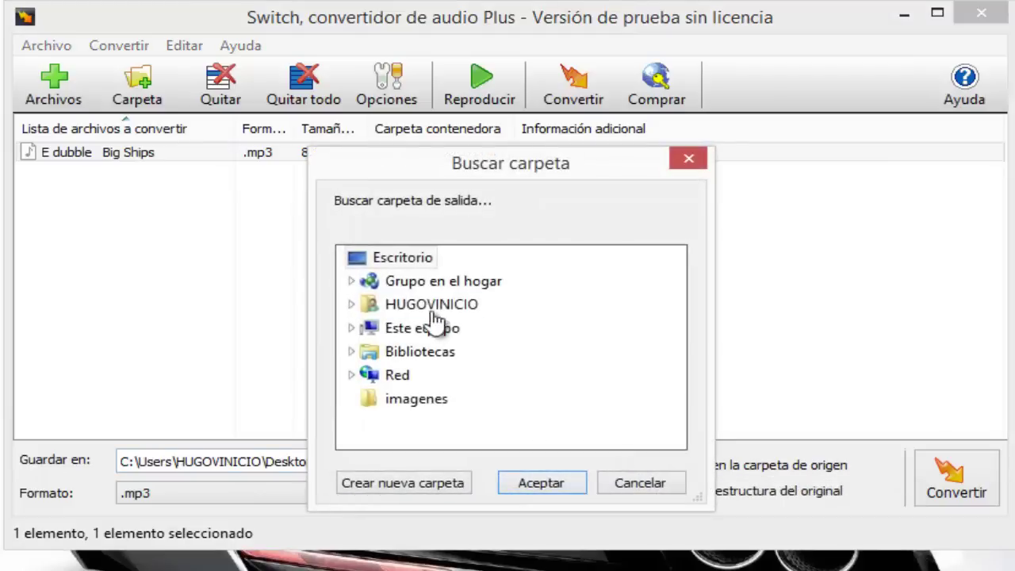
left_click(540, 482)
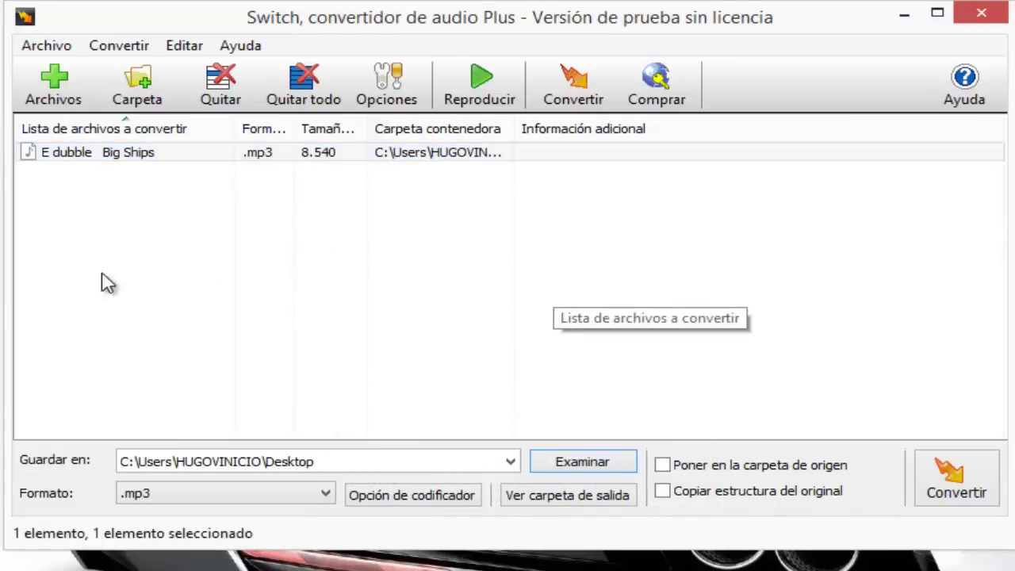
left_click(956, 481)
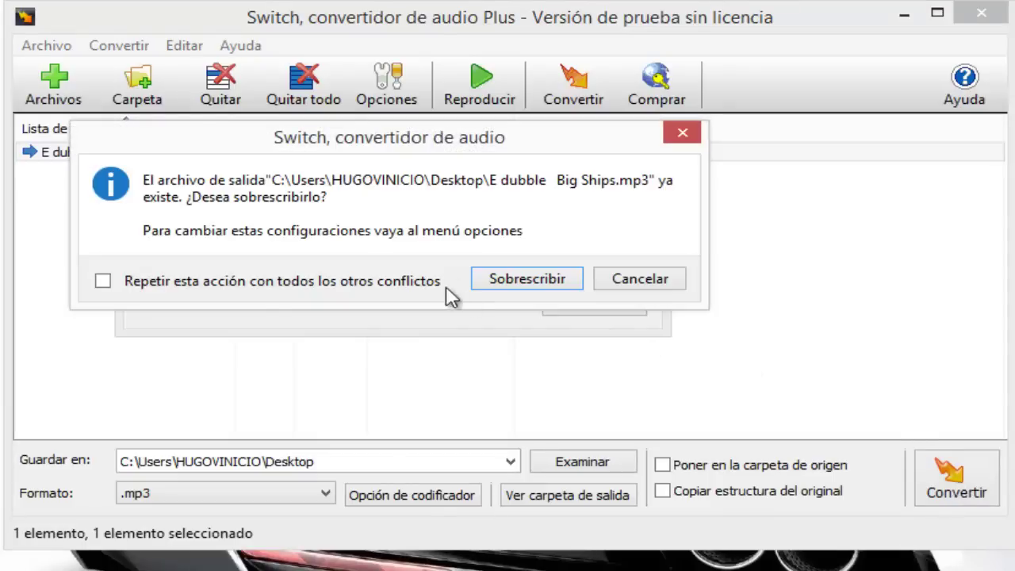
left_click(527, 281)
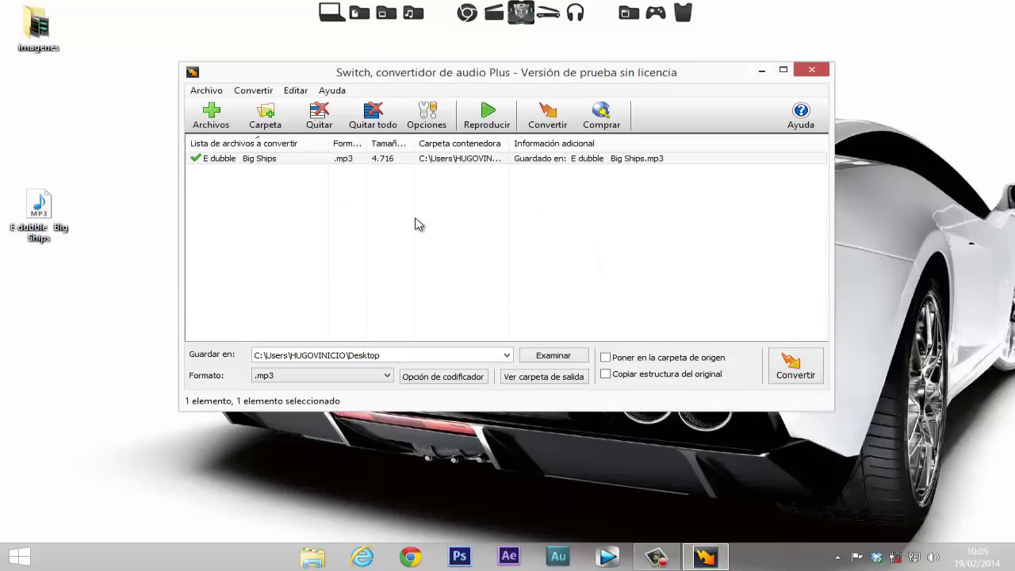
Move the converted MP3 icon up on the desktop, minimize the converter and open MP3Gain
left_click_drag(38, 208, 46, 136)
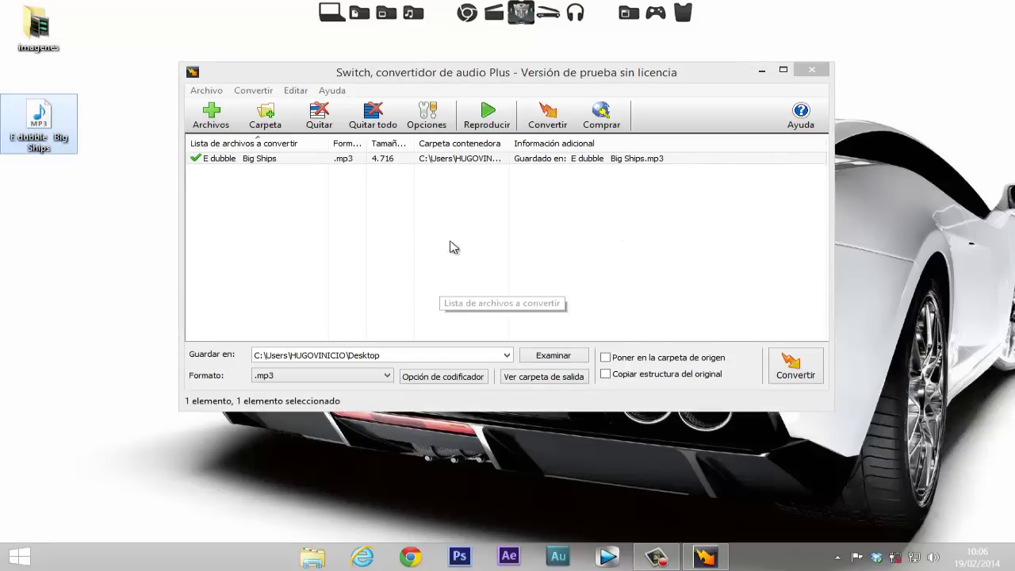
left_click(764, 86)
left_click(761, 73)
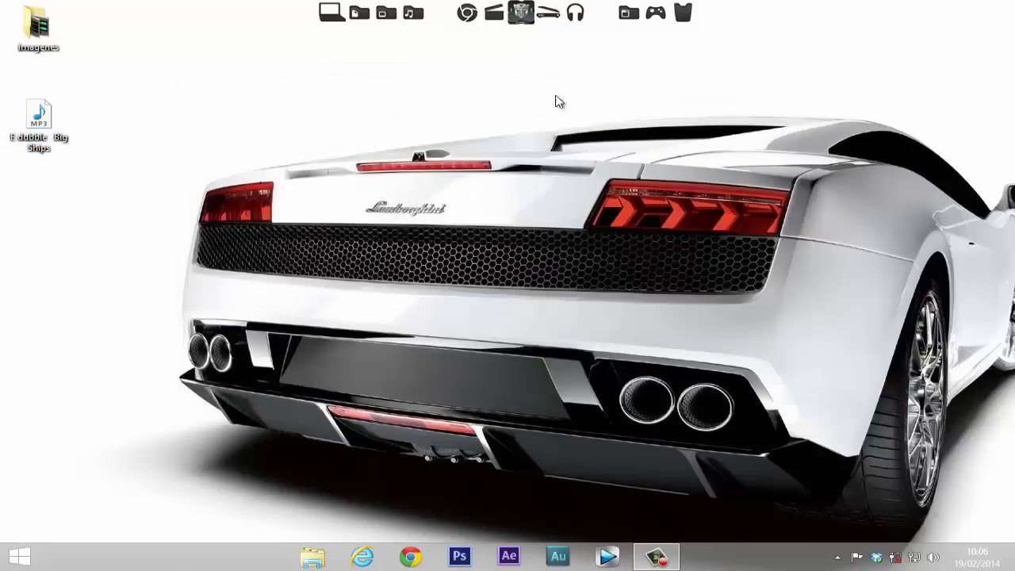
left_click(524, 16)
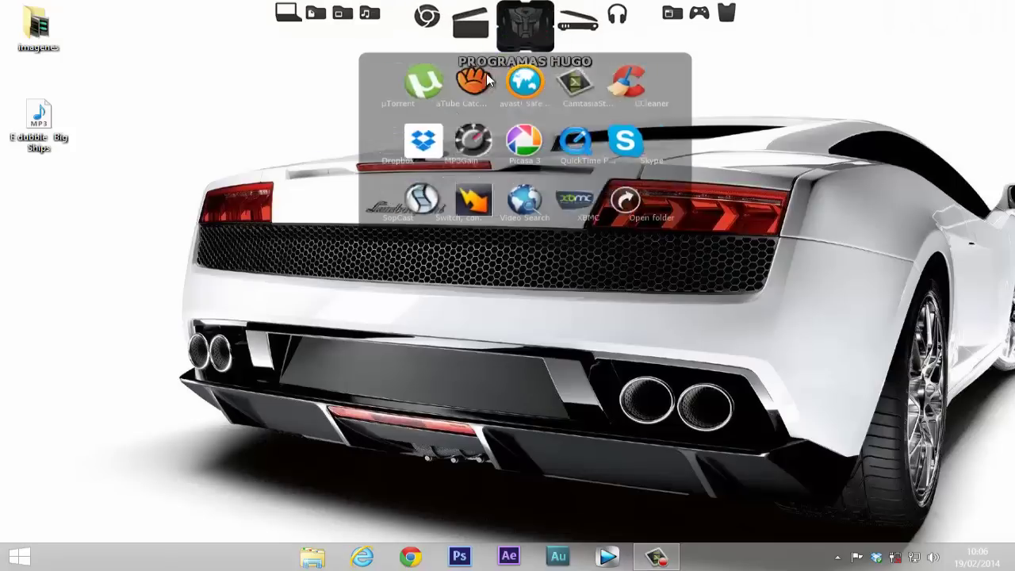
left_click(463, 140)
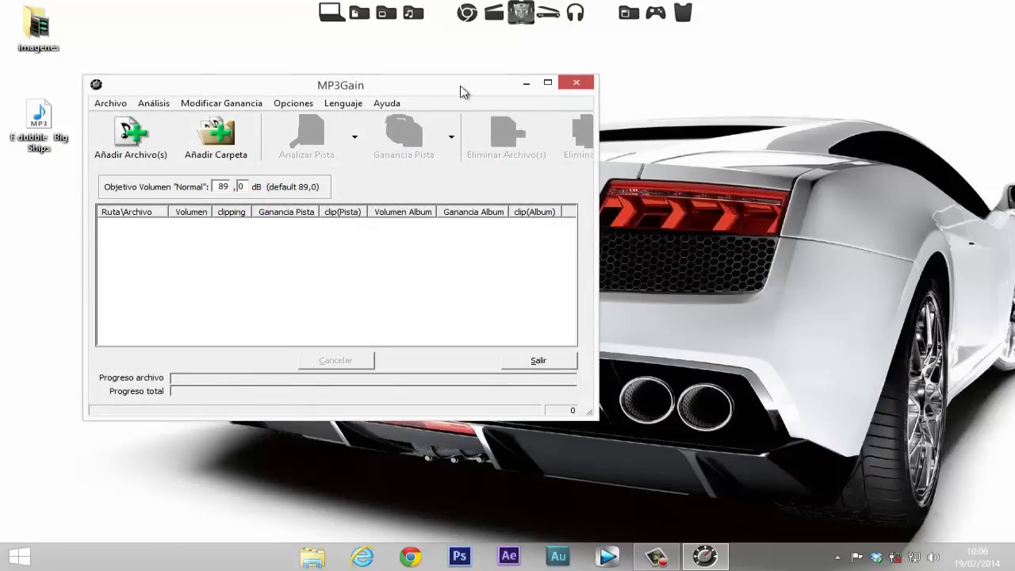
left_click_drag(446, 87, 606, 74)
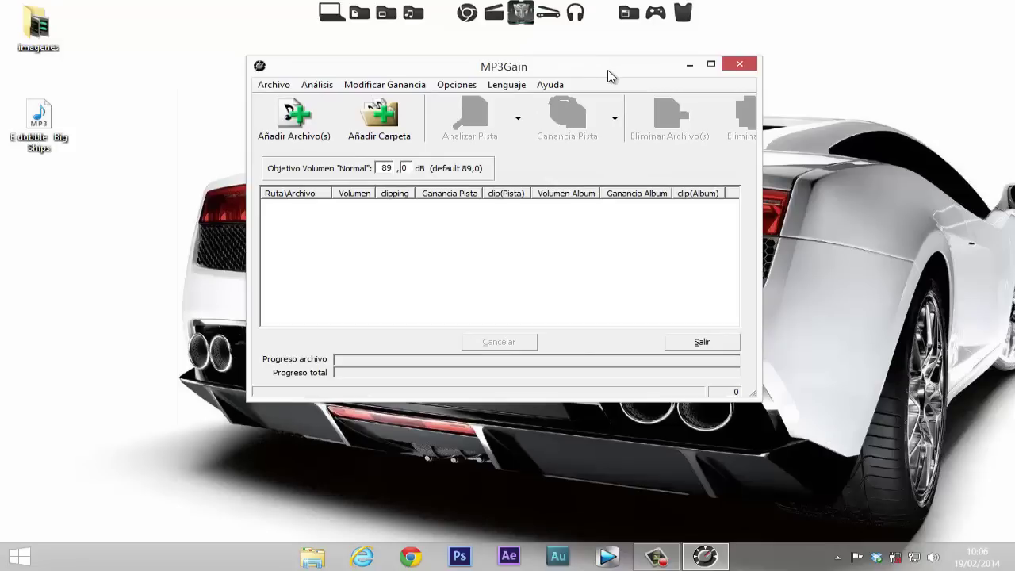
Try the Chinese(Traditional) interface language in MP3Gain and switch it back to Español
left_click(550, 84)
mouse_move(506, 85)
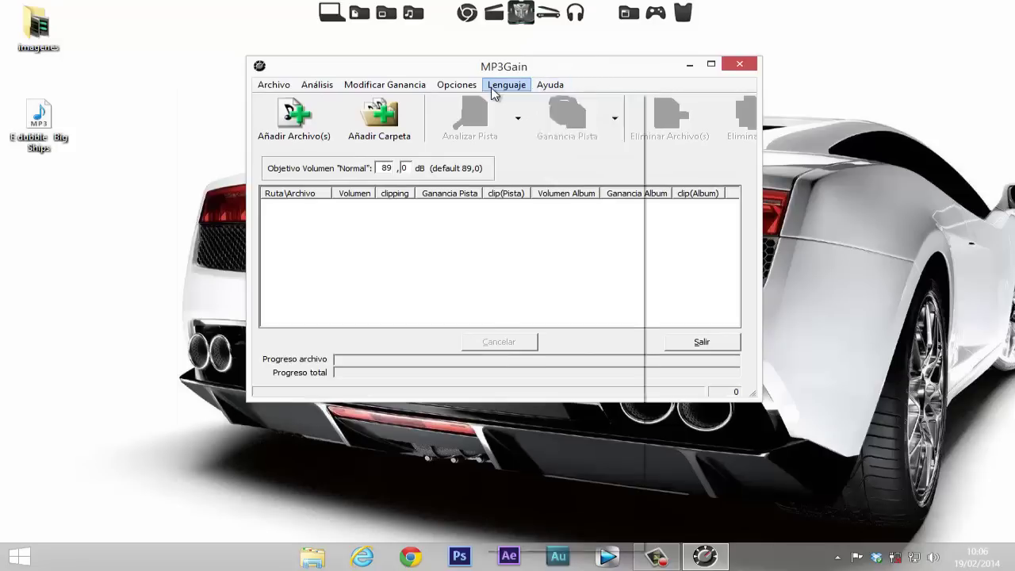
left_click(577, 180)
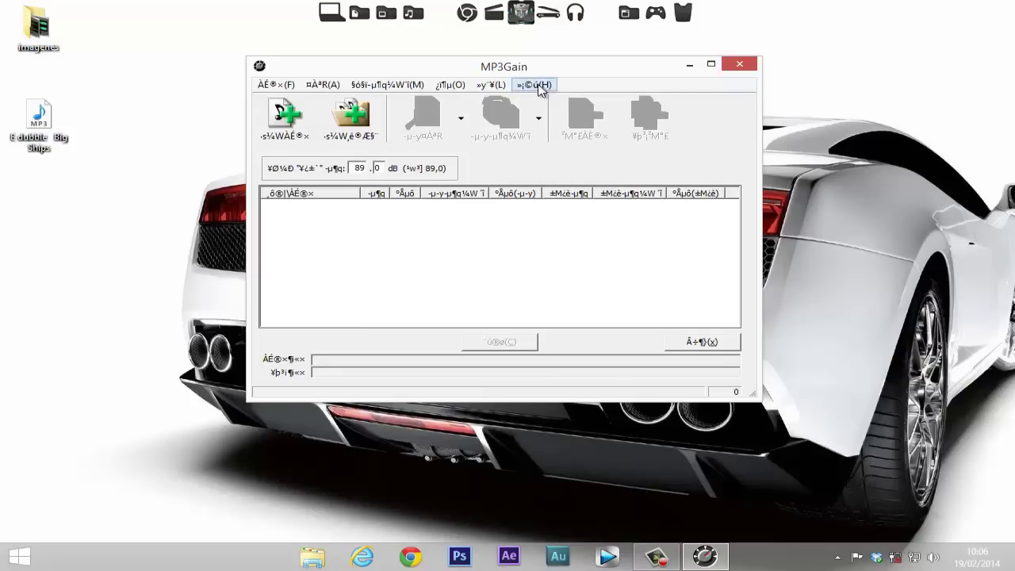
left_click(493, 86)
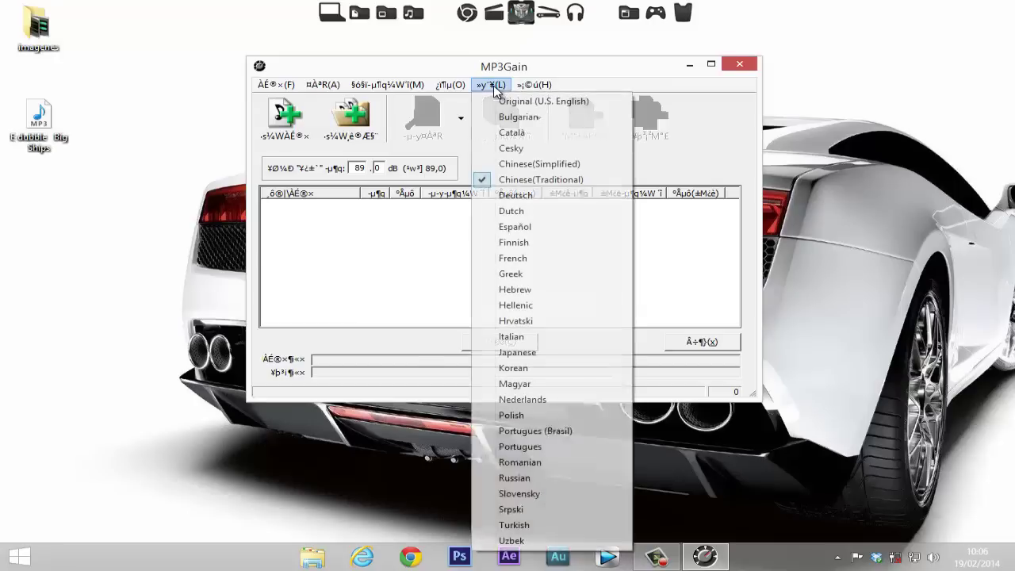
left_click(555, 229)
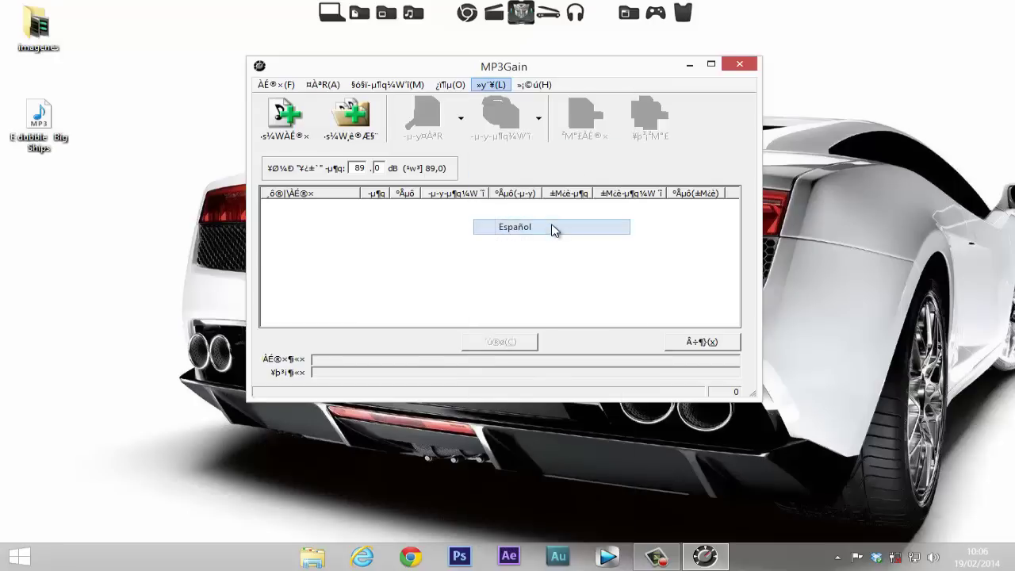
Add the E dubble Big Ships MP3 from the desktop to the MP3Gain file list and select it
left_click_drag(603, 73, 619, 69)
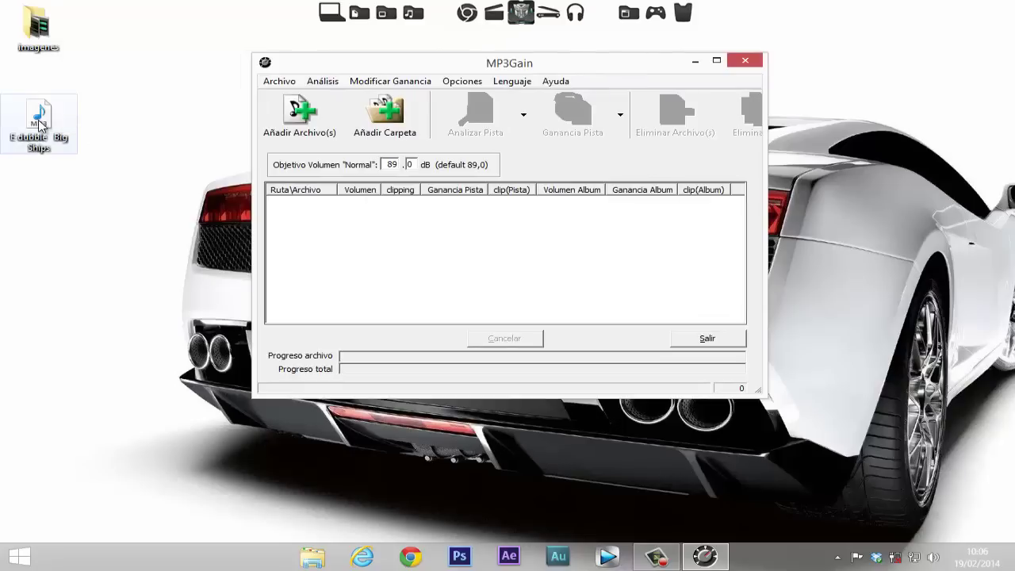
left_click_drag(37, 119, 63, 122)
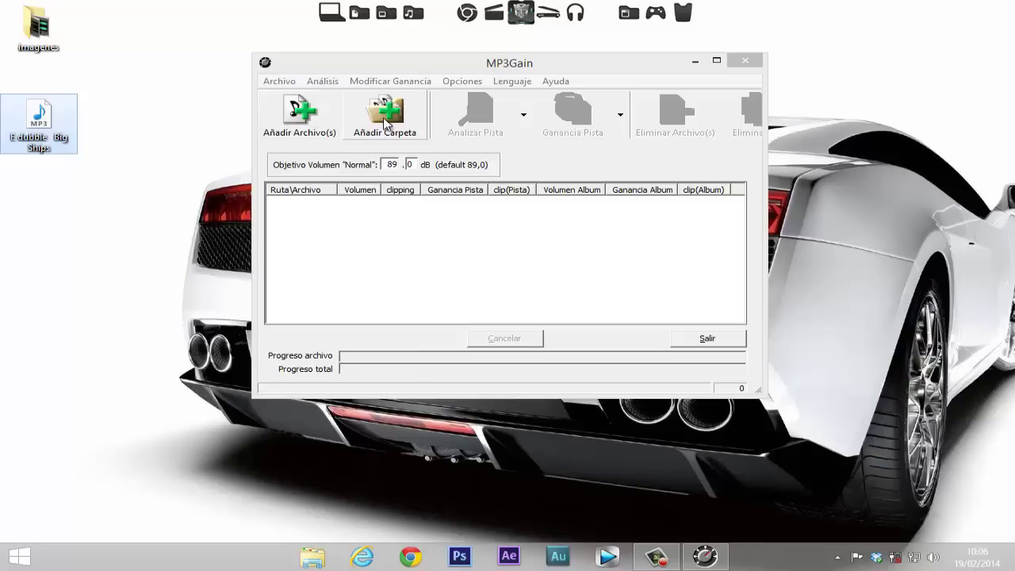
left_click_drag(39, 119, 308, 213)
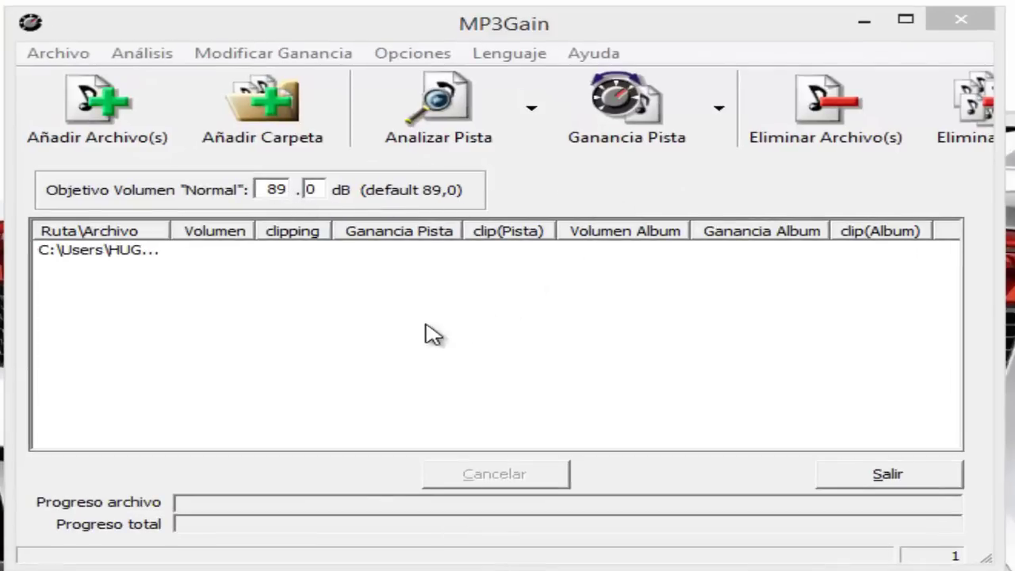
left_click(119, 253)
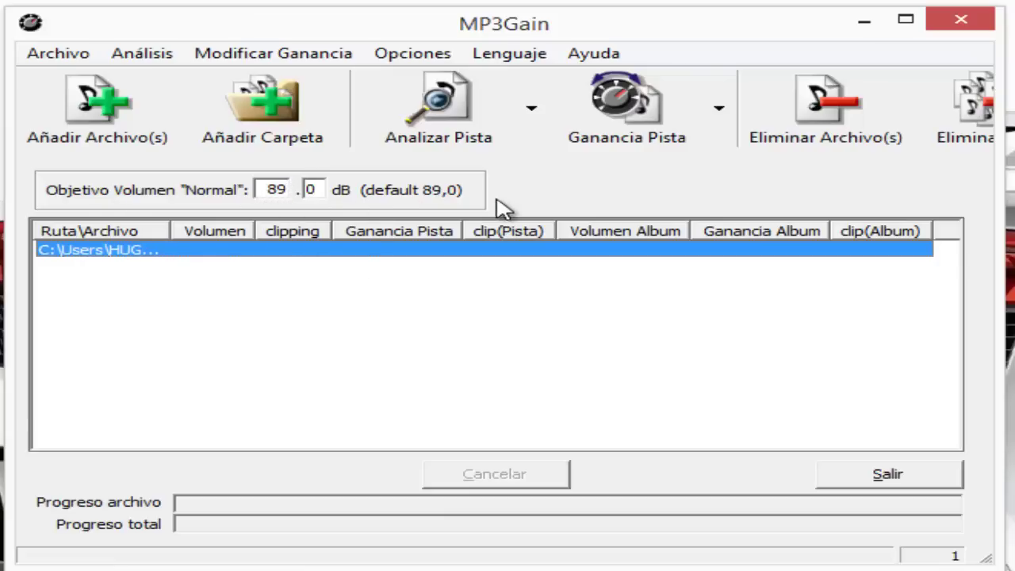
left_click(285, 191)
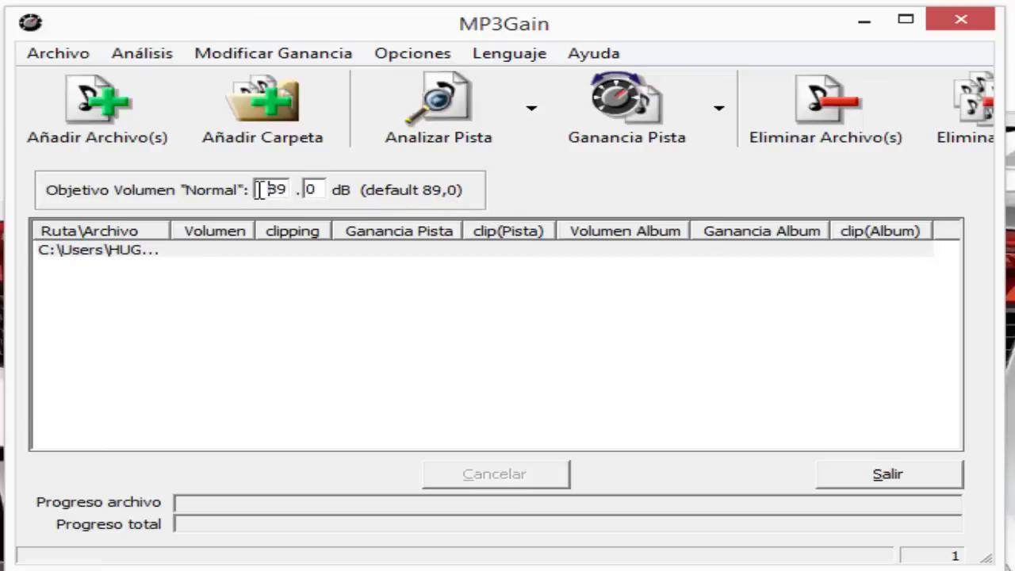
left_click_drag(262, 191, 295, 199)
left_click(167, 262)
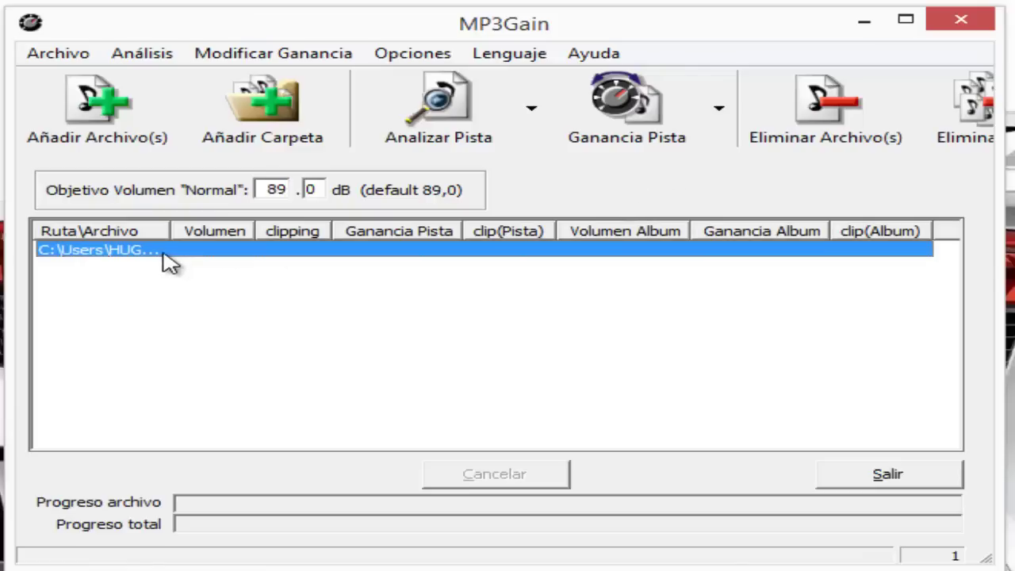
double_click(286, 189)
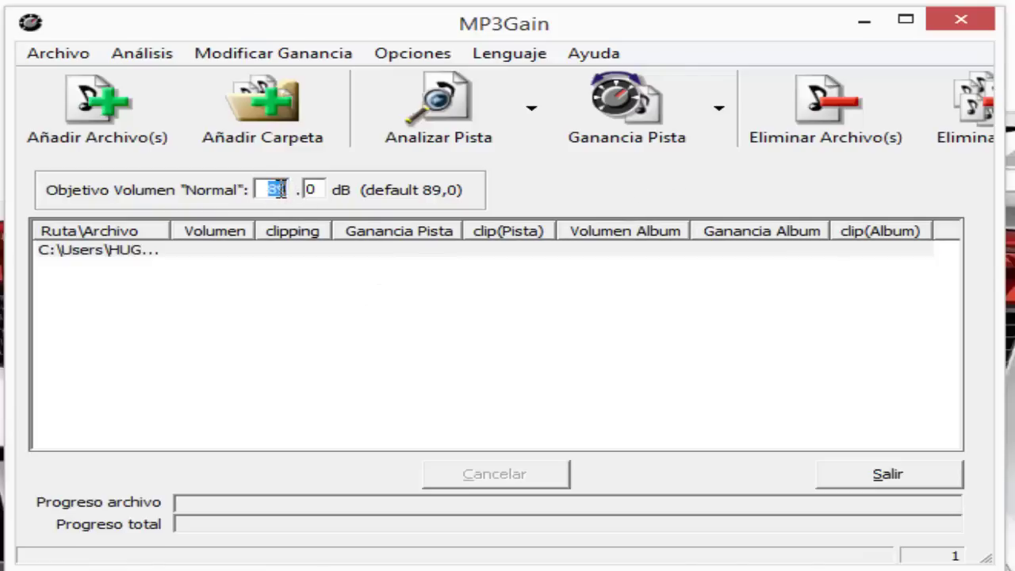
left_click_drag(284, 189, 251, 190)
Analyze the listed track, apply track gain to it with the 89.0 dB target volume, and close MP3Gain
left_click(212, 252)
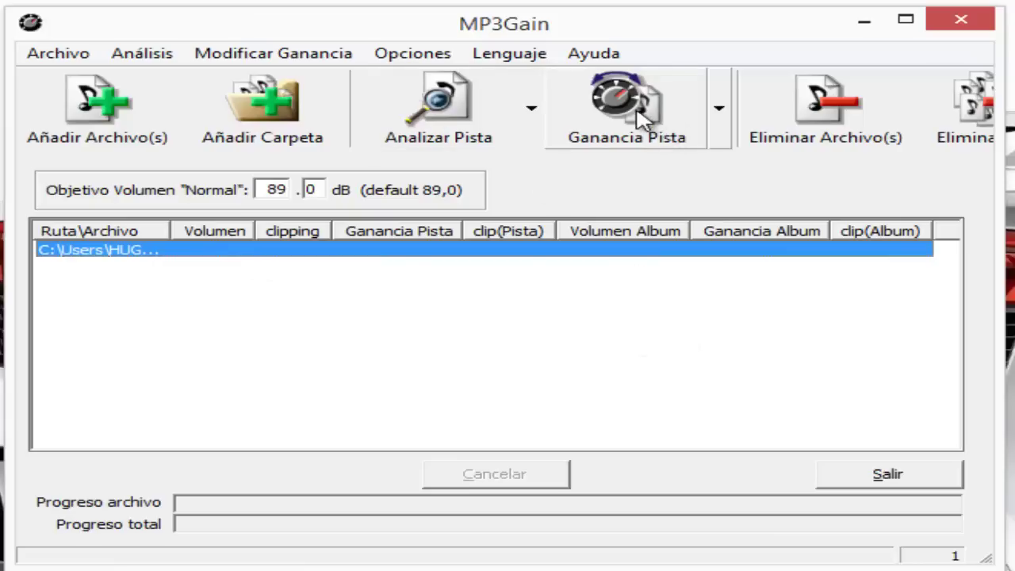
left_click(457, 132)
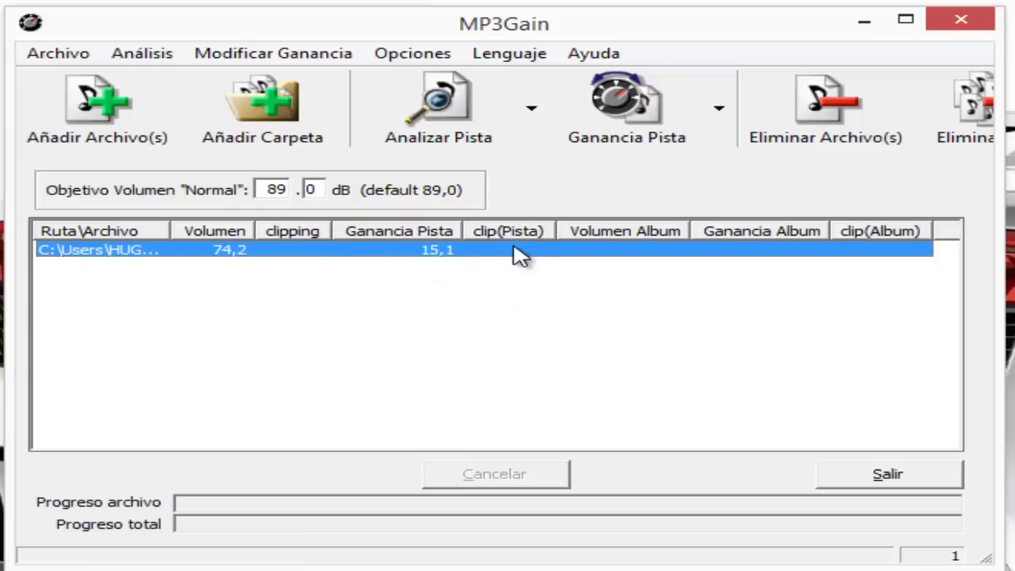
left_click(641, 114)
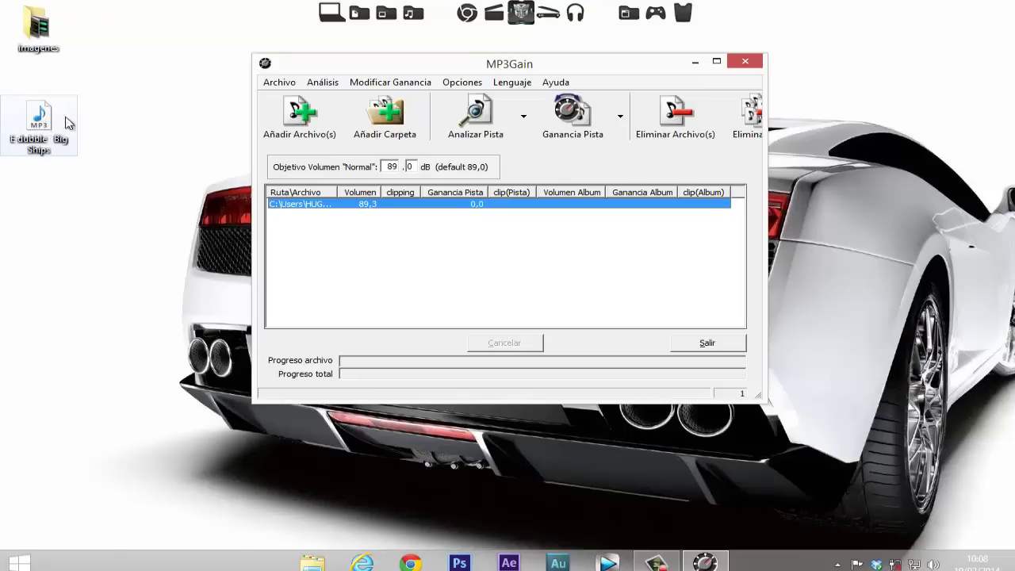
left_click(755, 66)
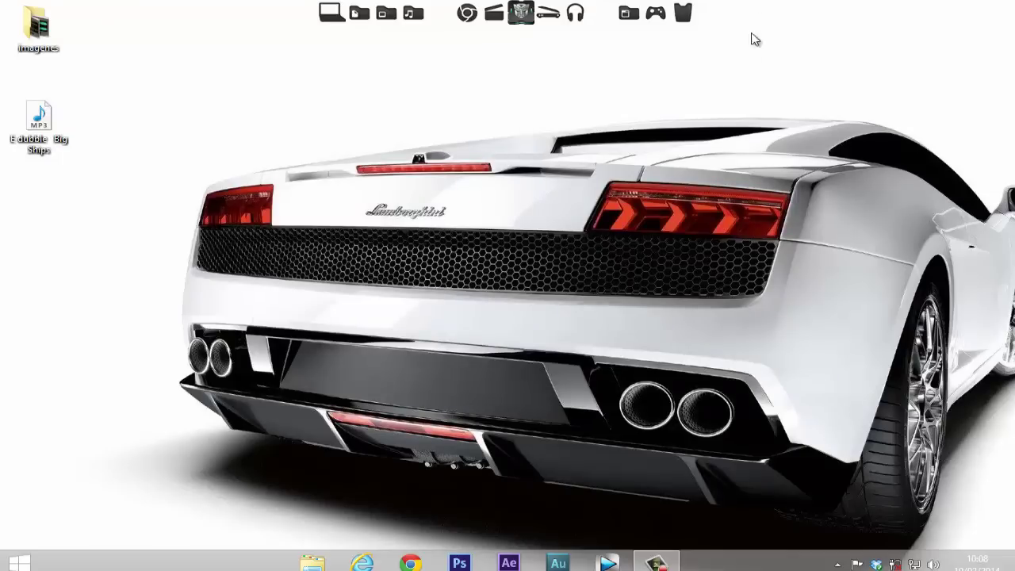
Switch to Adobe Audition and open the E dubble Big Ships MP3 from the desktop
left_click(560, 562)
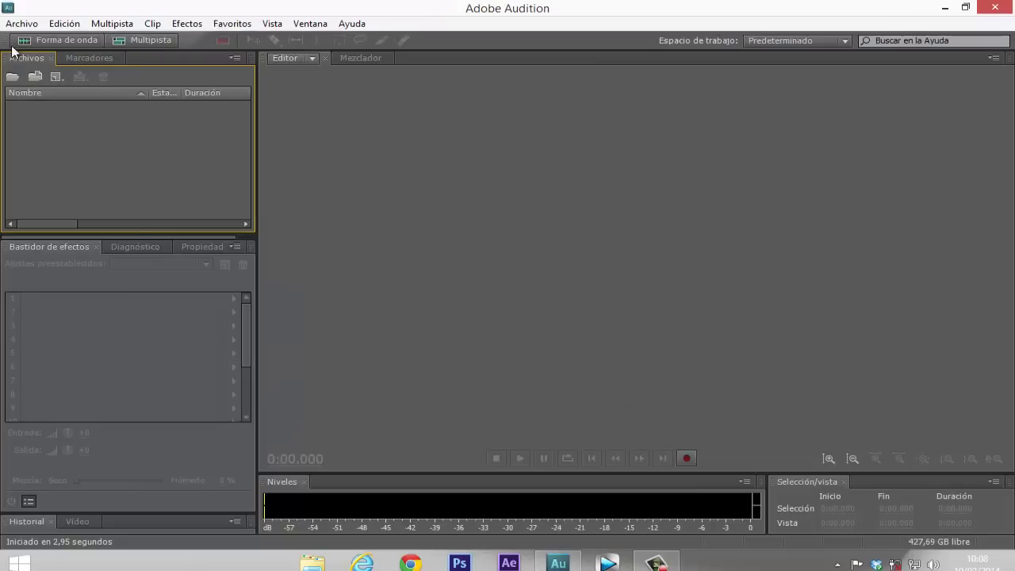
left_click(21, 24)
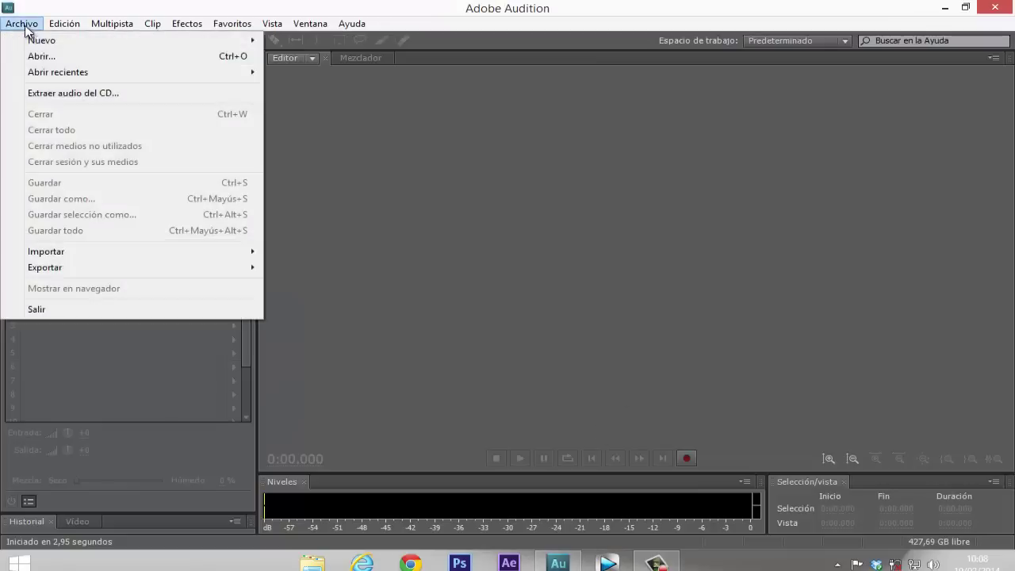
left_click(53, 55)
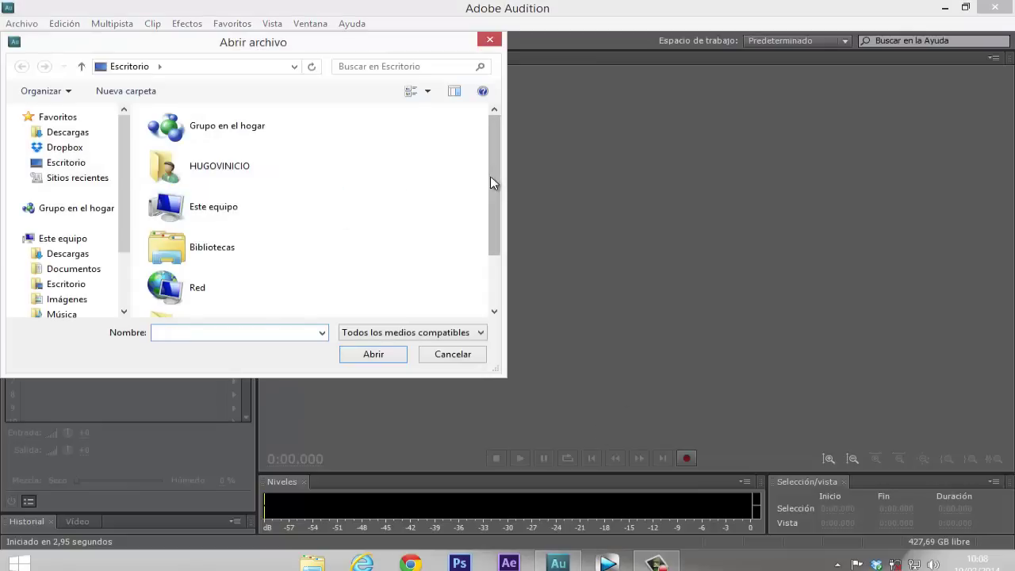
left_click_drag(492, 179, 495, 227)
left_click(254, 293)
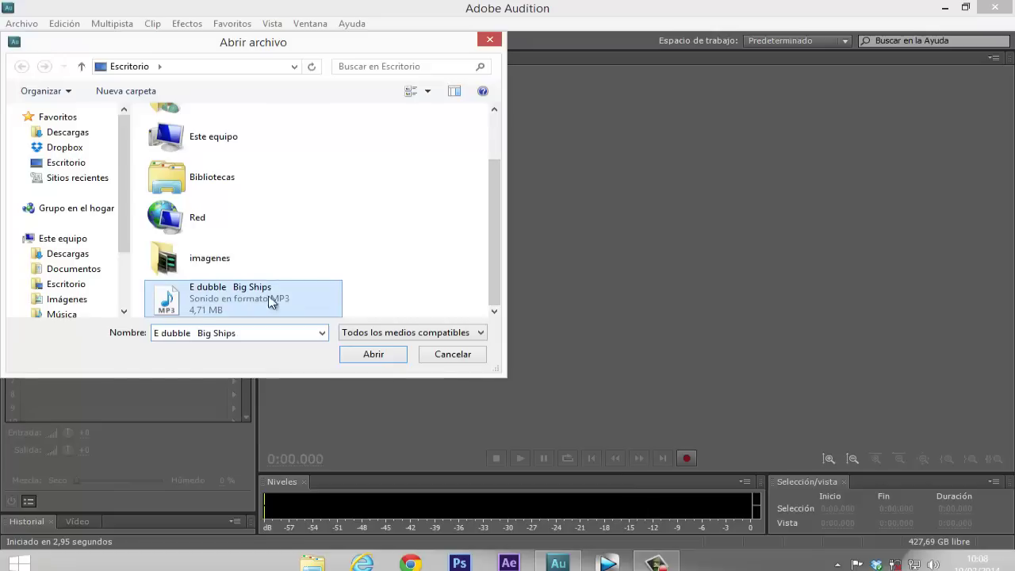
left_click(374, 354)
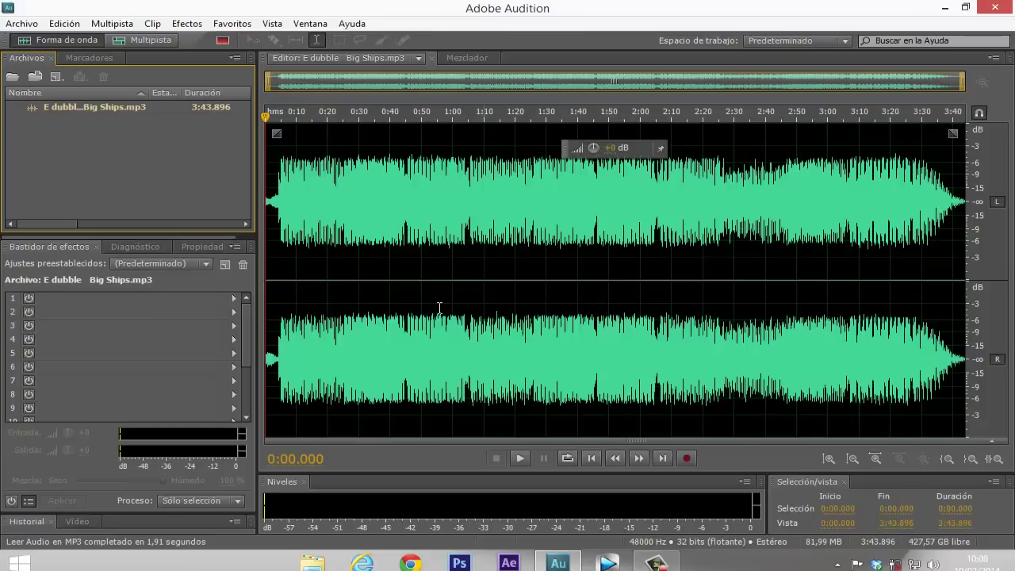
Play the opening of the boosted song to check its volume levels, pause it and close Adobe Audition
left_click(517, 459)
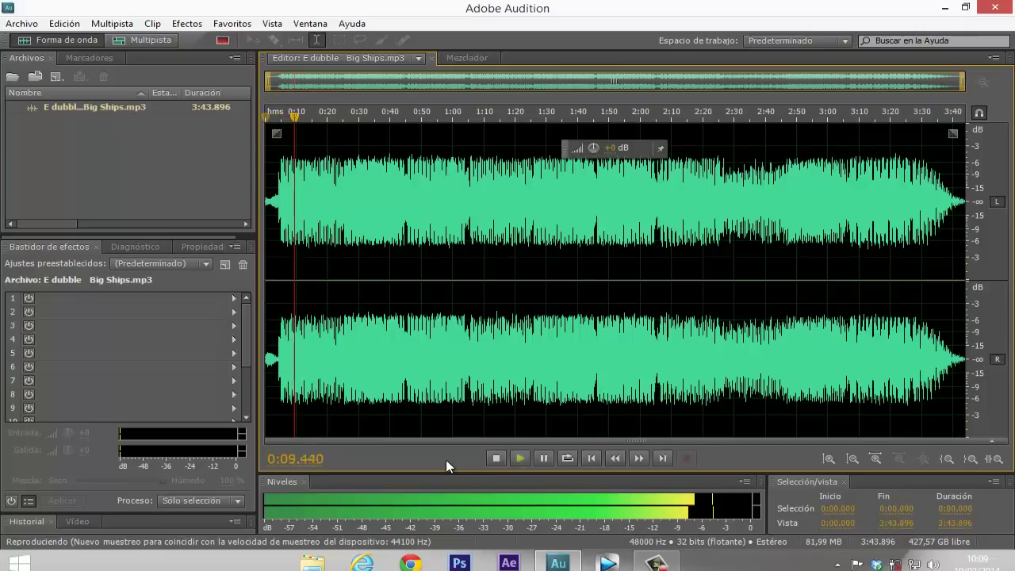
left_click(544, 458)
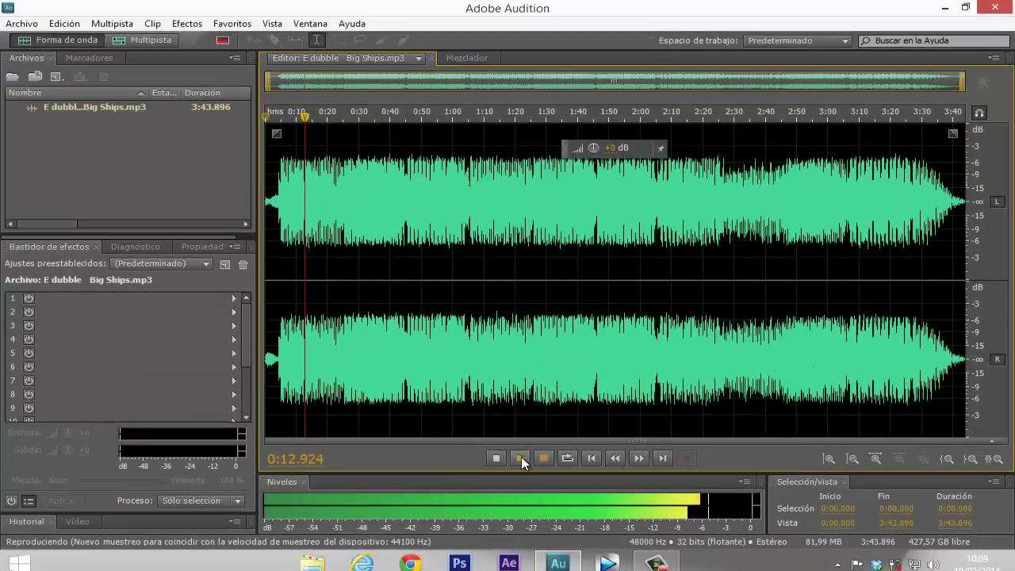
left_click(520, 458)
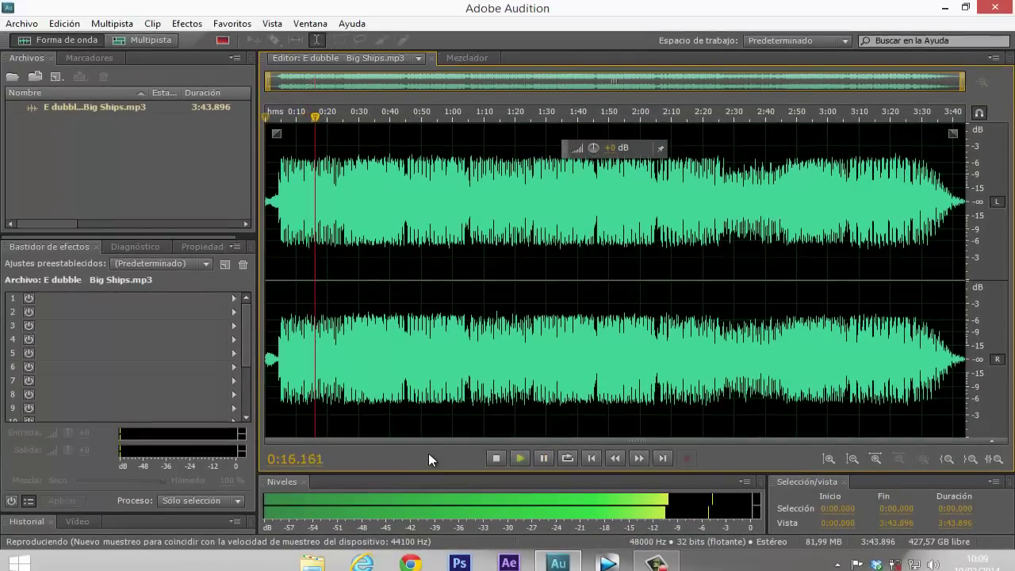
left_click(544, 458)
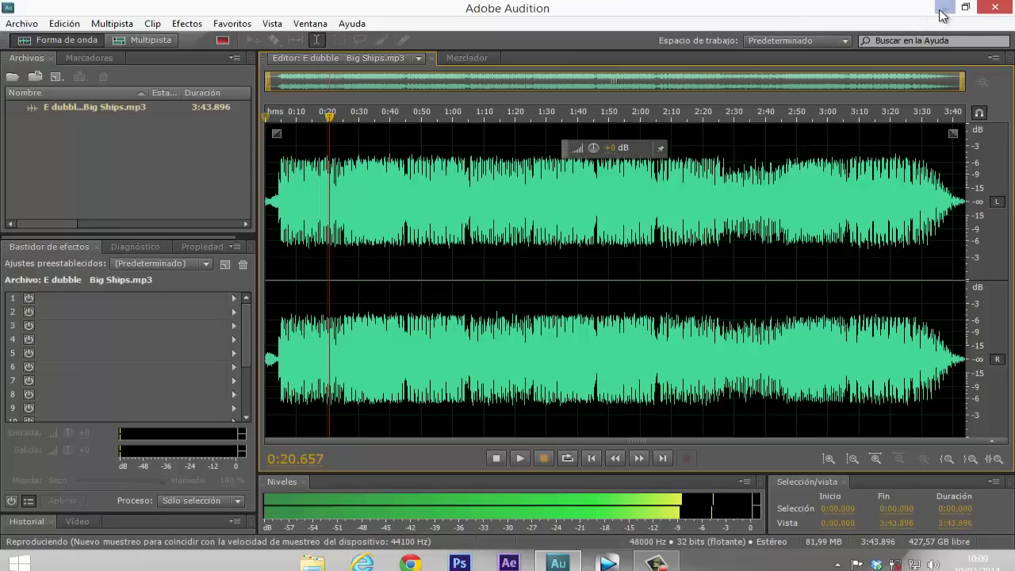
left_click(997, 8)
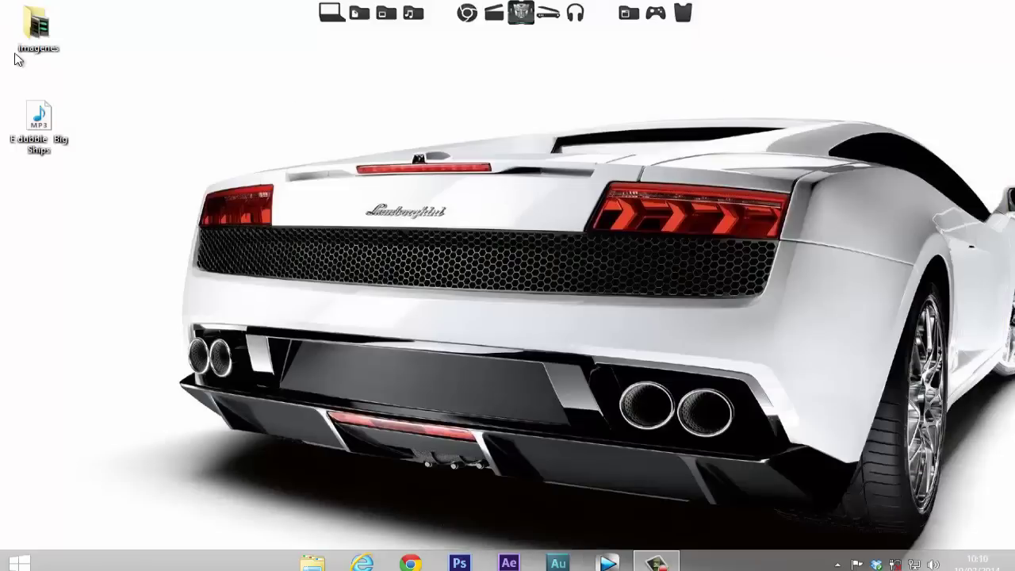
Move the imagenes folder toward the middle of the desktop
left_click_drag(36, 30, 434, 198)
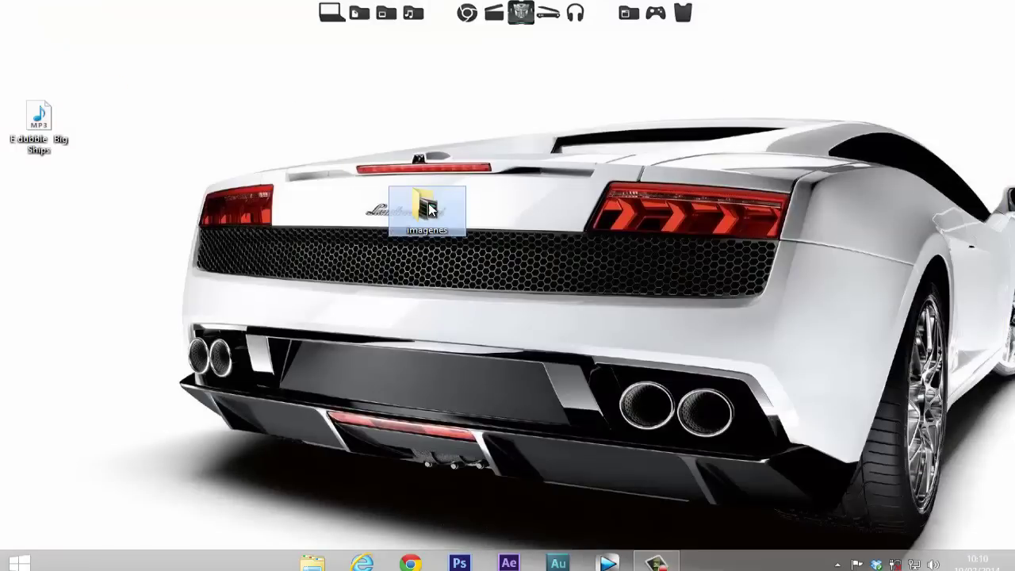
Open the imagenes folder and view the prueva 1 antes image with Visor de fotos de Picasa
double_click(427, 208)
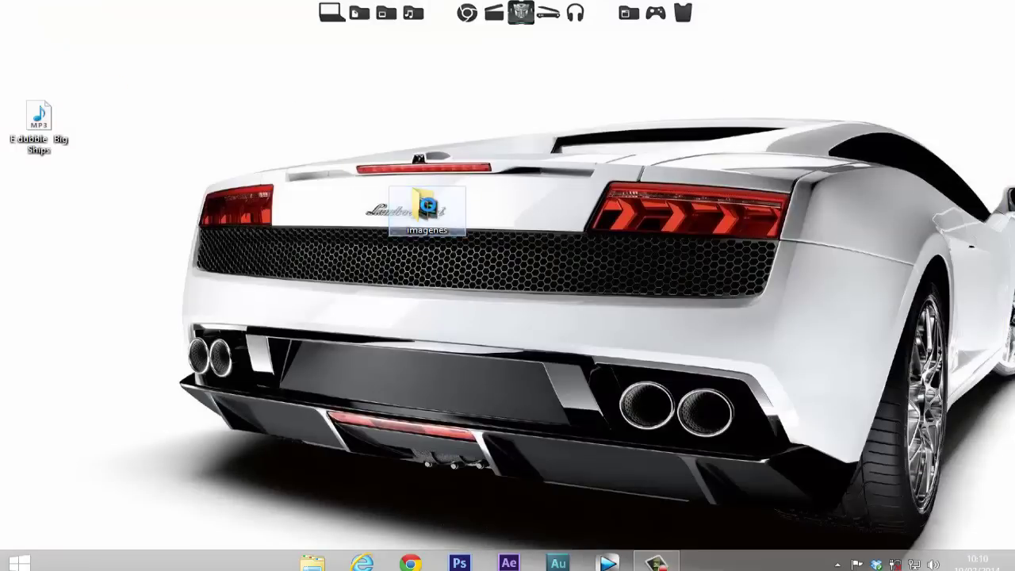
left_click(182, 195)
right_click(182, 194)
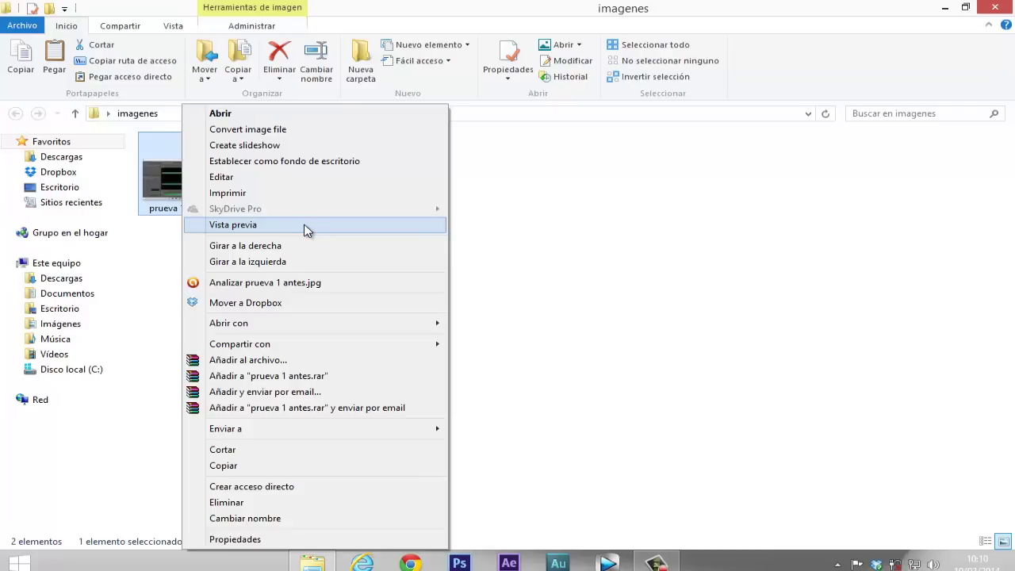
mouse_move(408, 324)
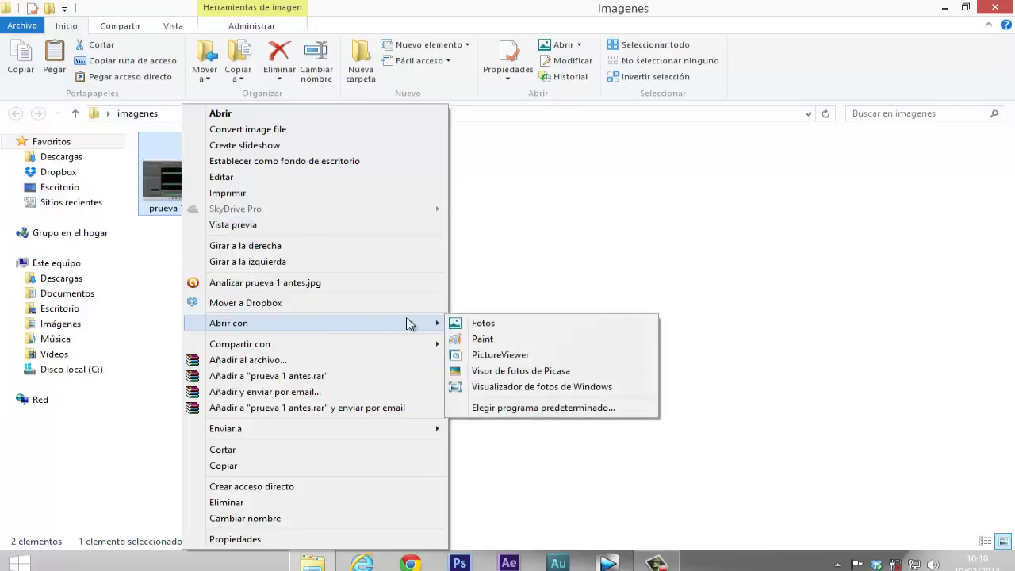
left_click(500, 370)
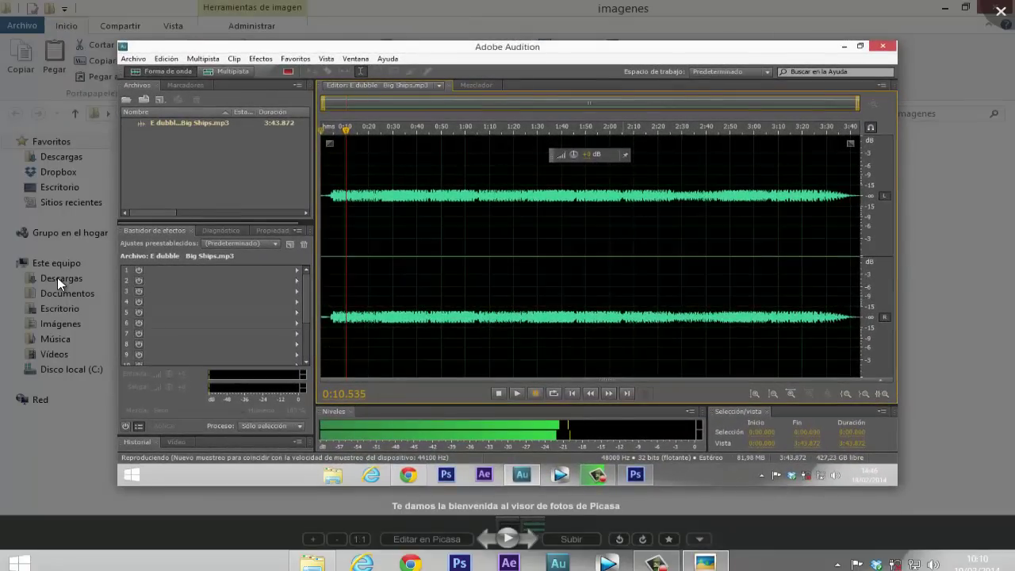
Compare the waveforms and levels in prueva 2 despues.jpg and prueva 1 antes.jpg, ending on the despues image
left_click(534, 542)
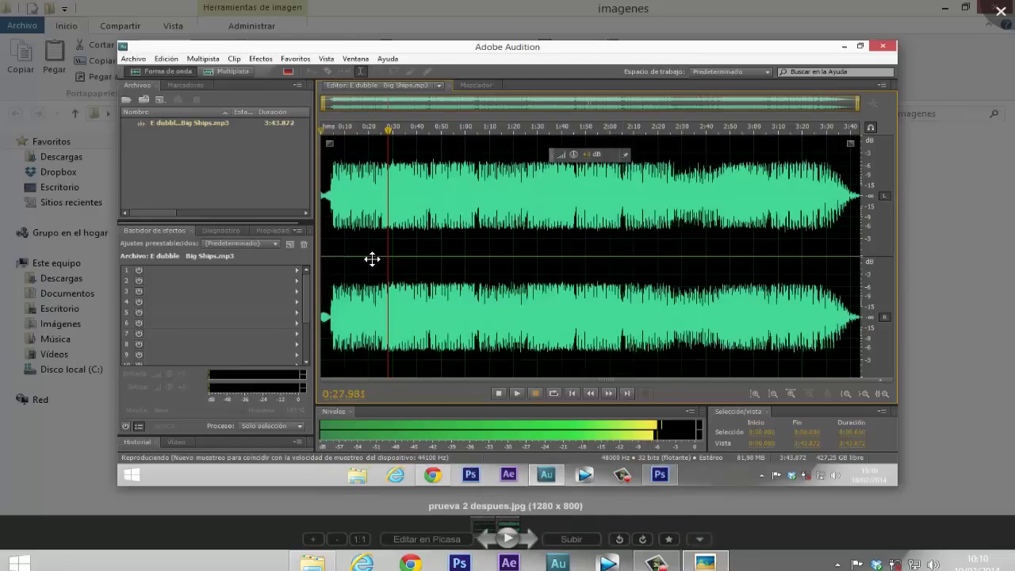
left_click(487, 538)
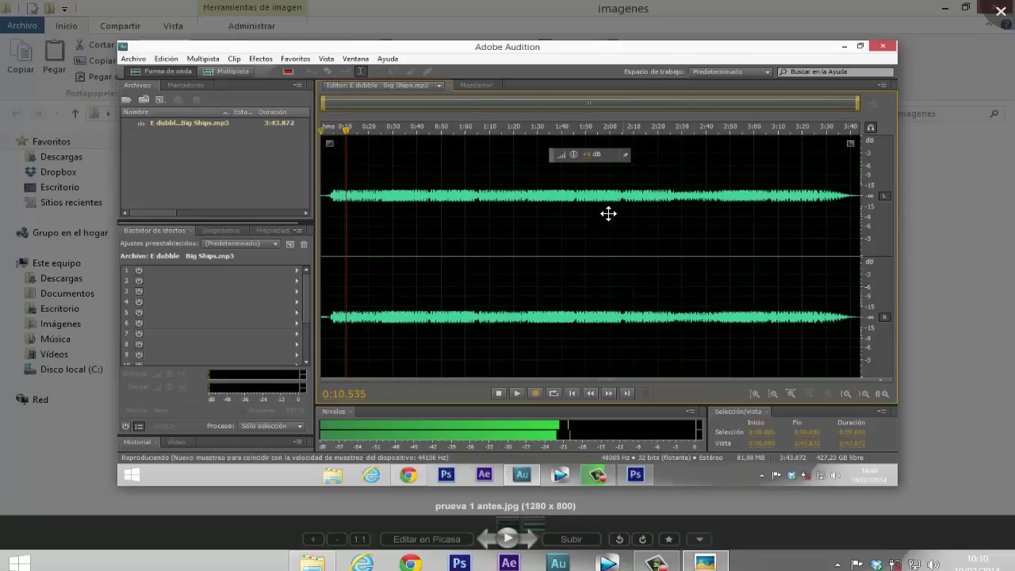
left_click(532, 542)
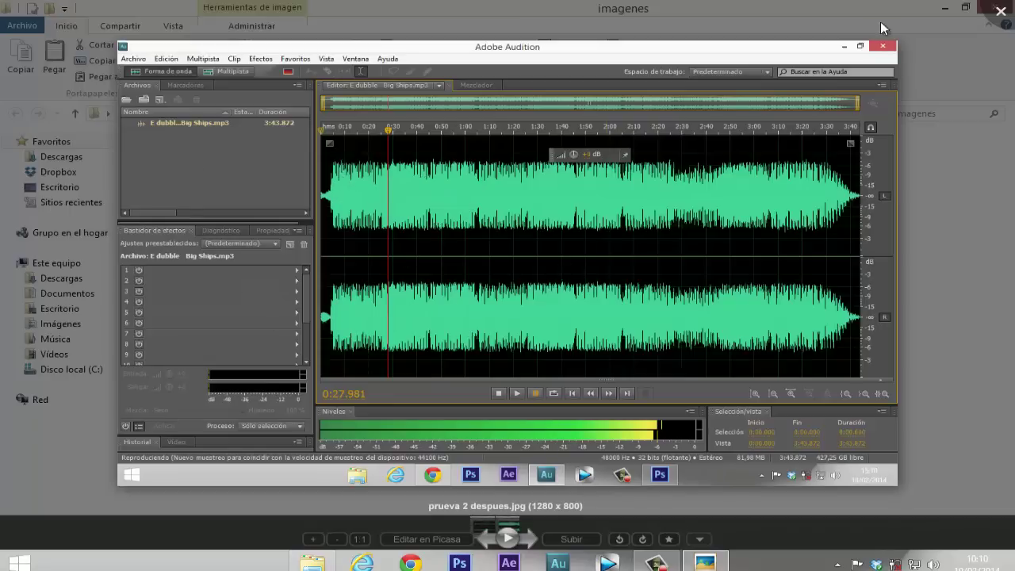
Close the photo viewer and the imagenes window, and move the imagenes folder above the E dubble Big Ships MP3 on the desktop
left_click(998, 11)
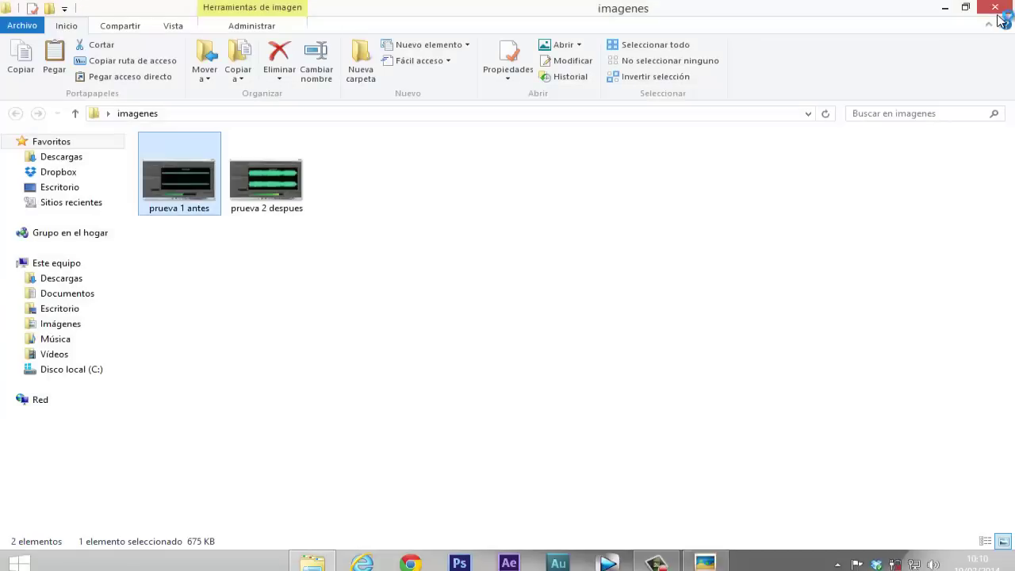
left_click(1001, 8)
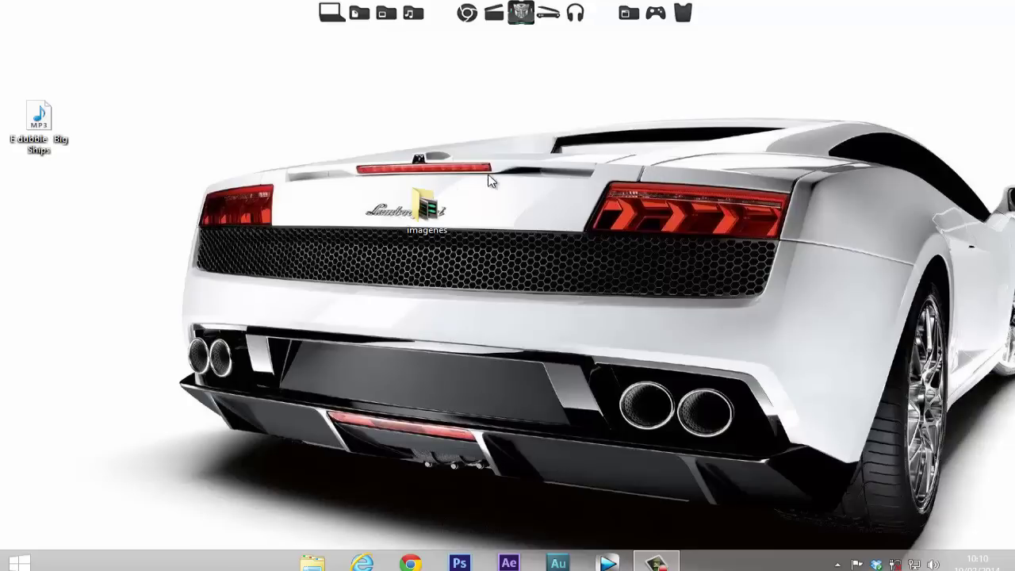
left_click_drag(427, 204, 22, 27)
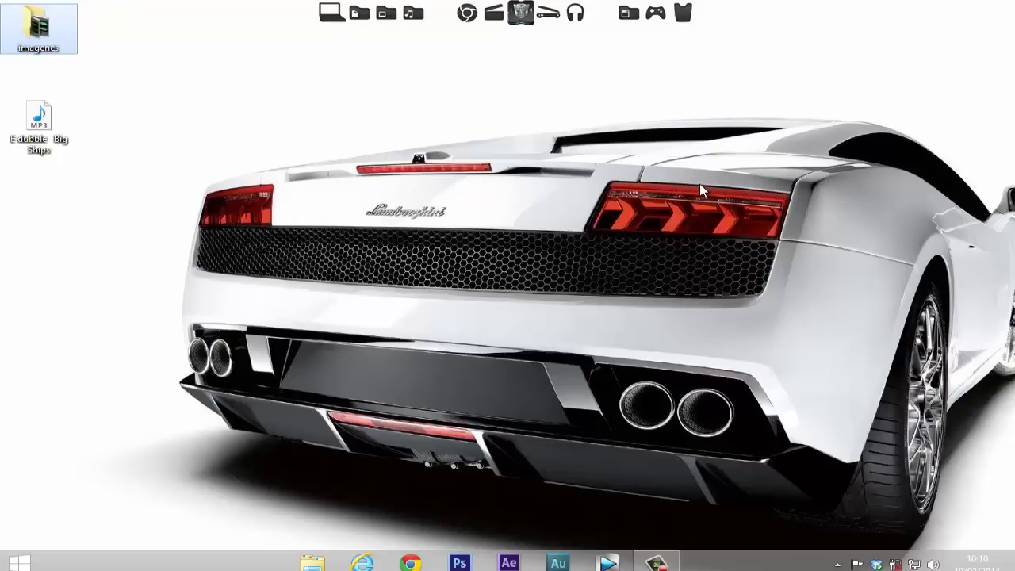